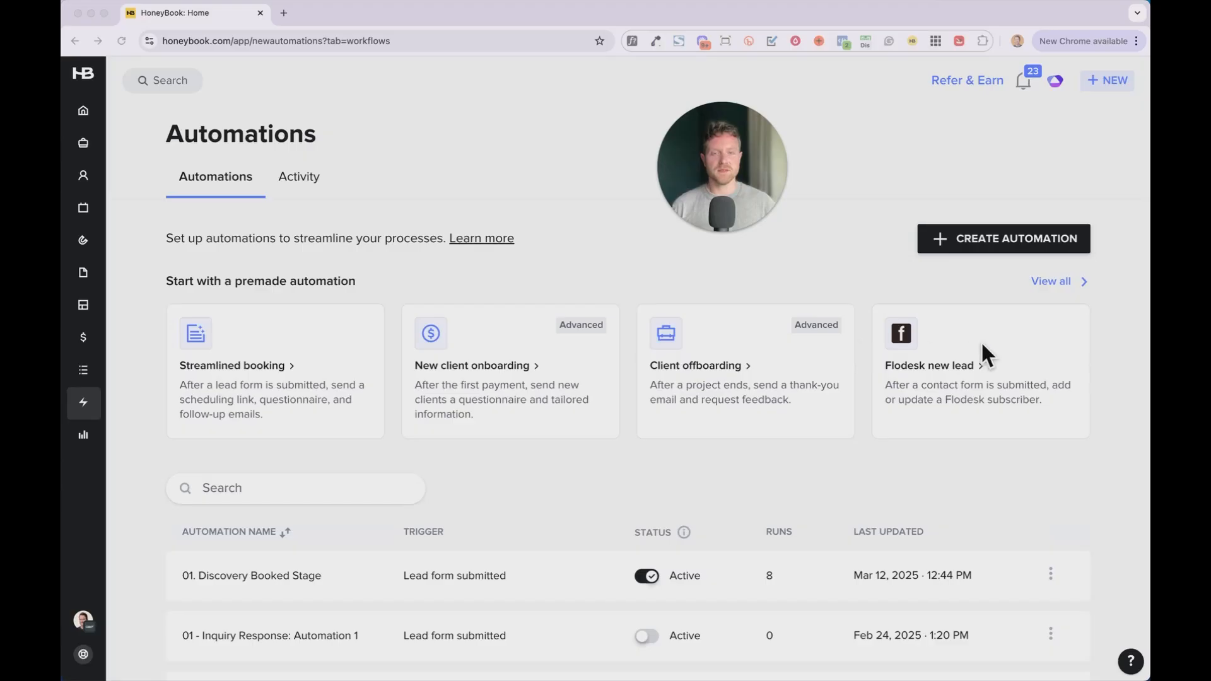
# - Look through the existing automations and check the available options for the 01. Discovery Booked Stage automation
pyautogui.scroll(-5, 516, 474)
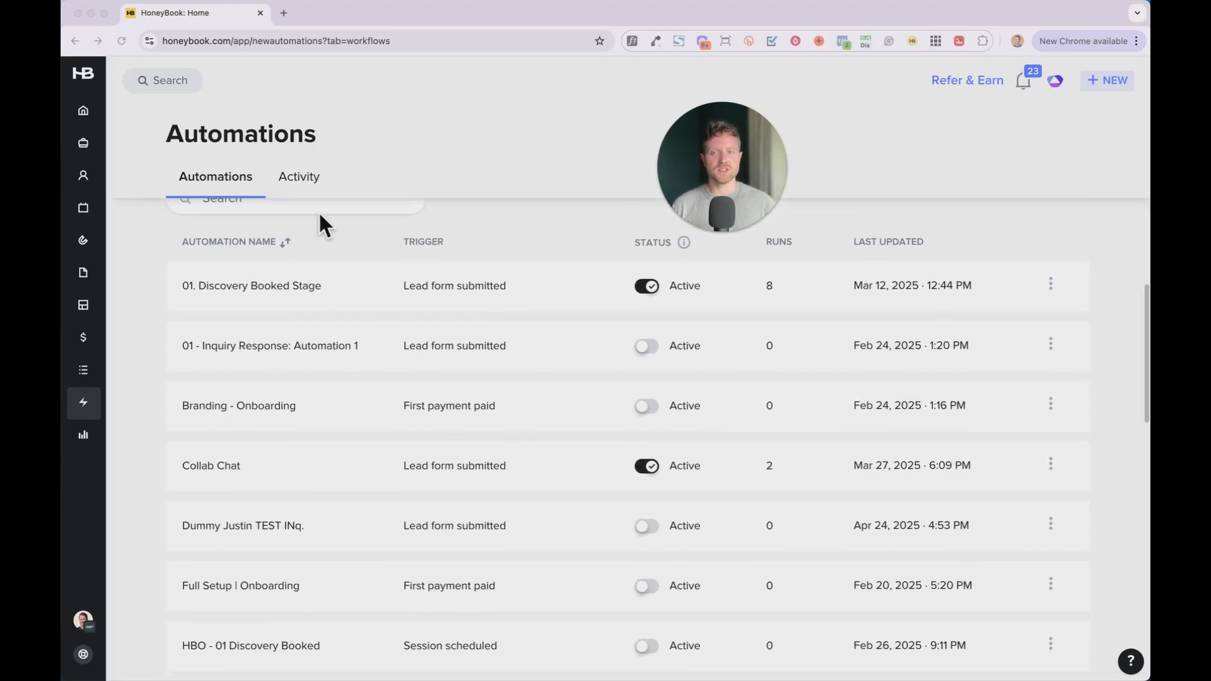
pyautogui.scroll(-1, 300, 499)
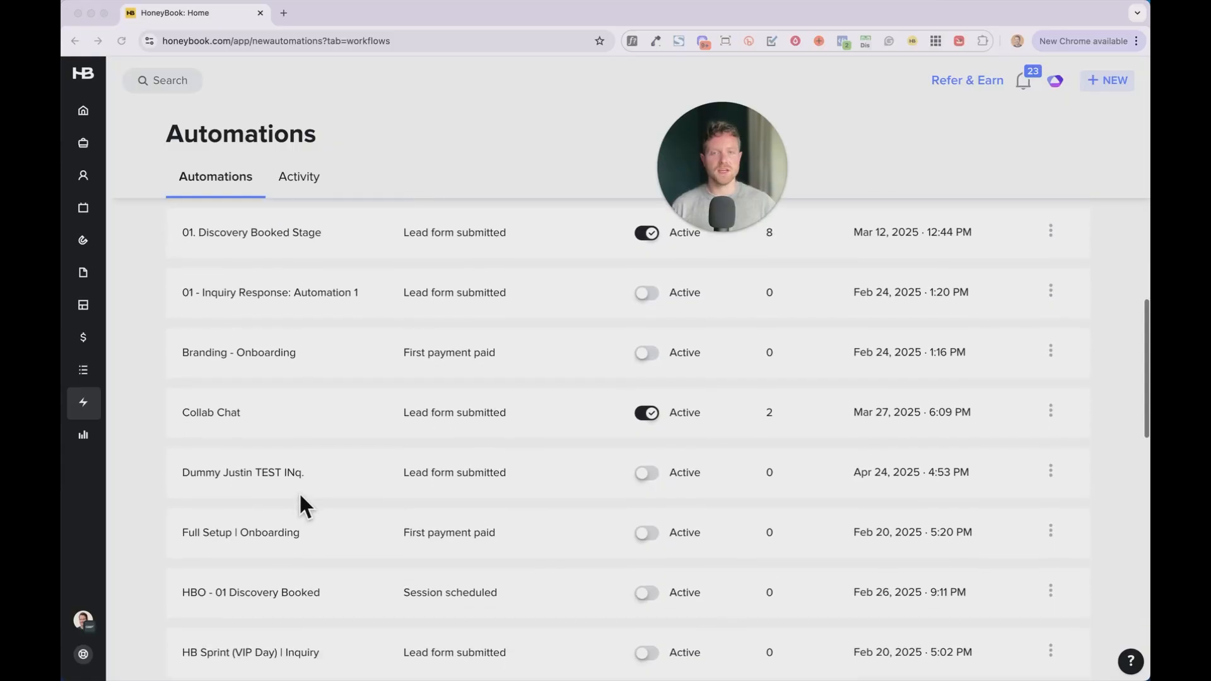
pyautogui.scroll(2, 310, 494)
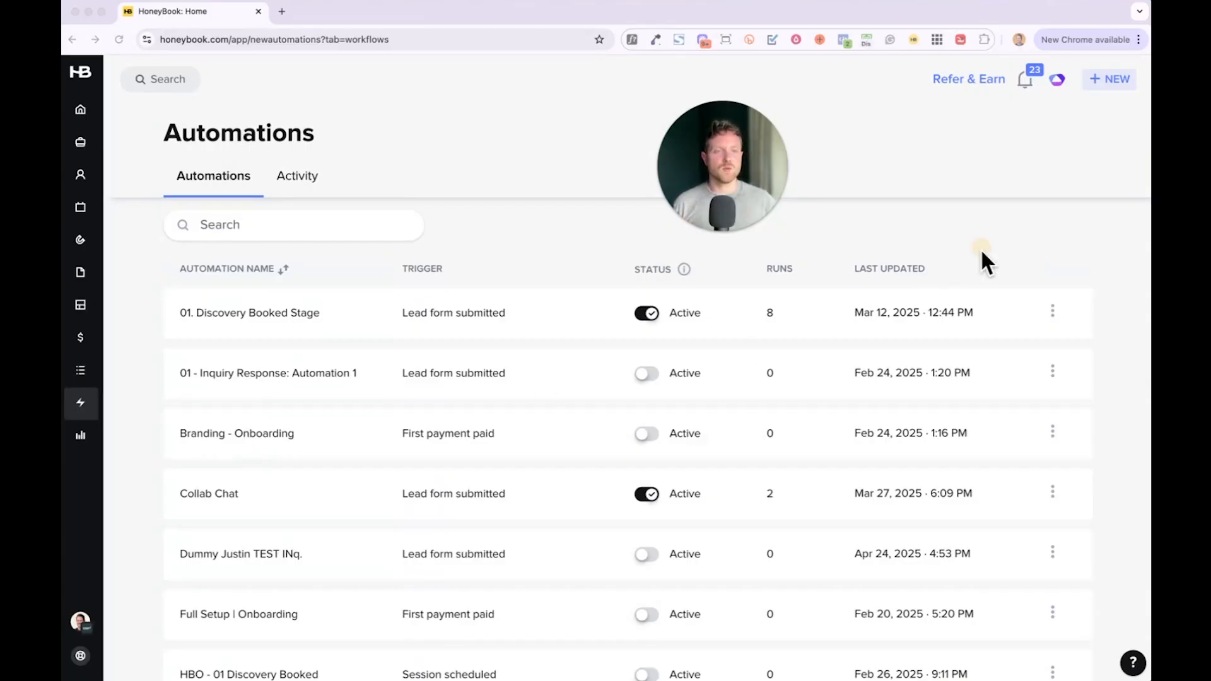
pyautogui.click(1052, 312)
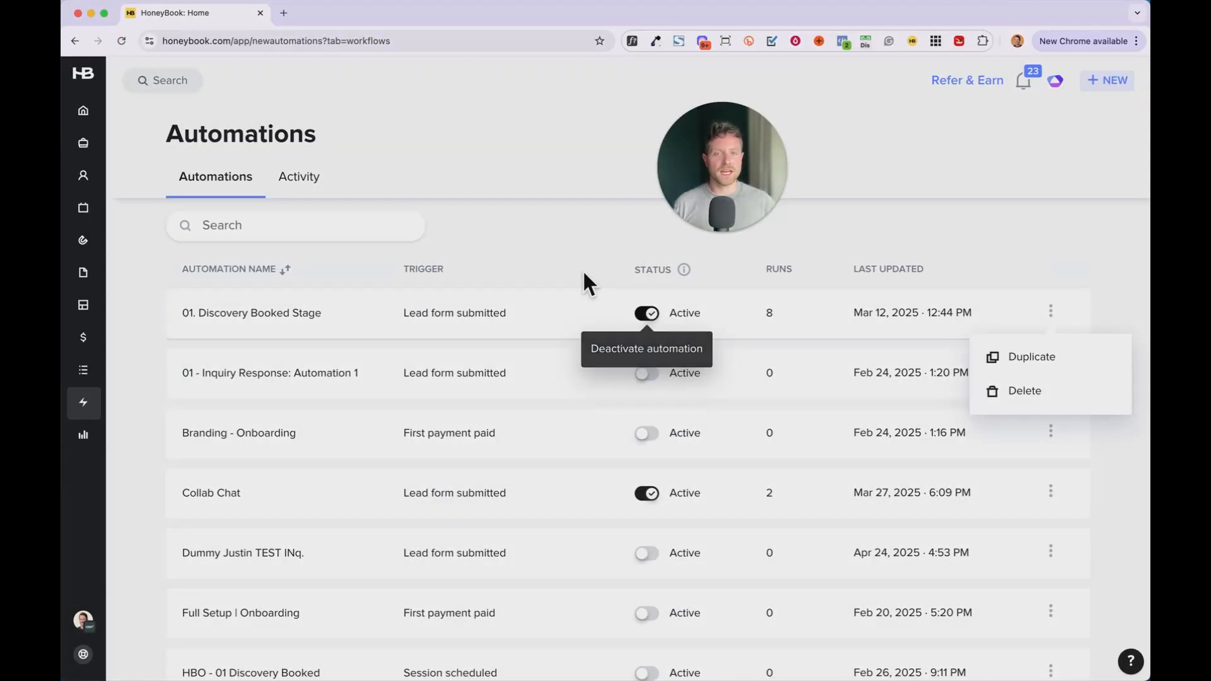
pyautogui.click(561, 259)
pyautogui.scroll(5, 569, 287)
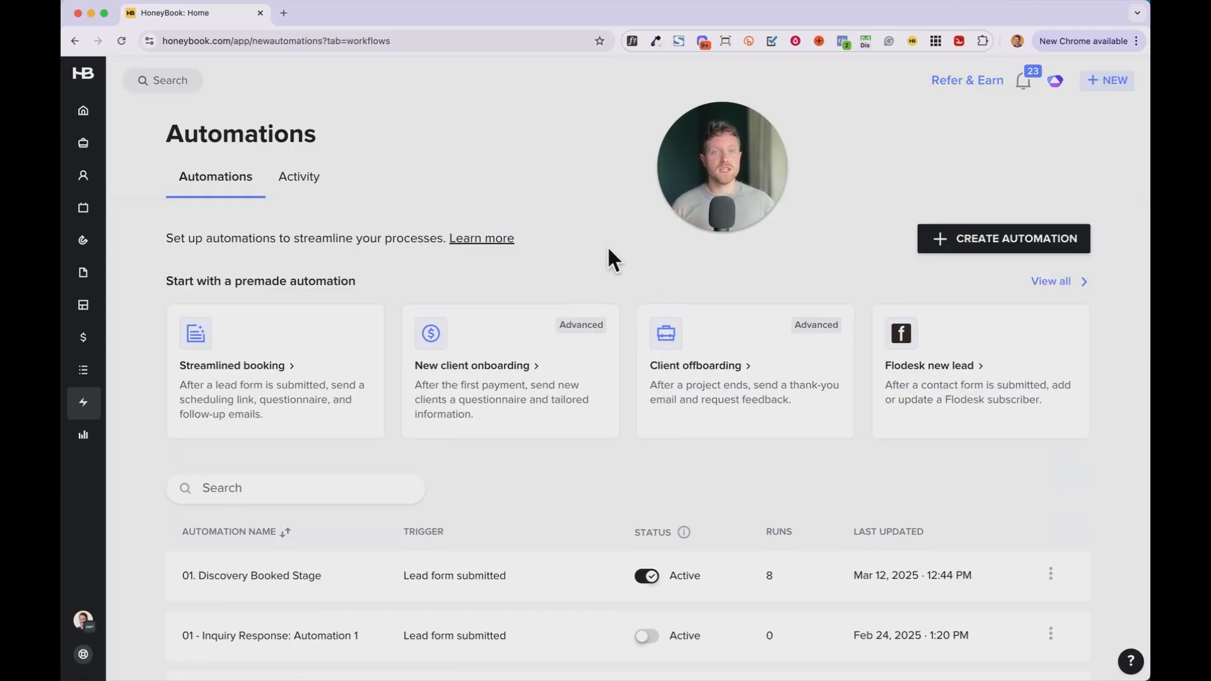
pyautogui.moveTo(766, 190); pyautogui.dragTo(517, 188)
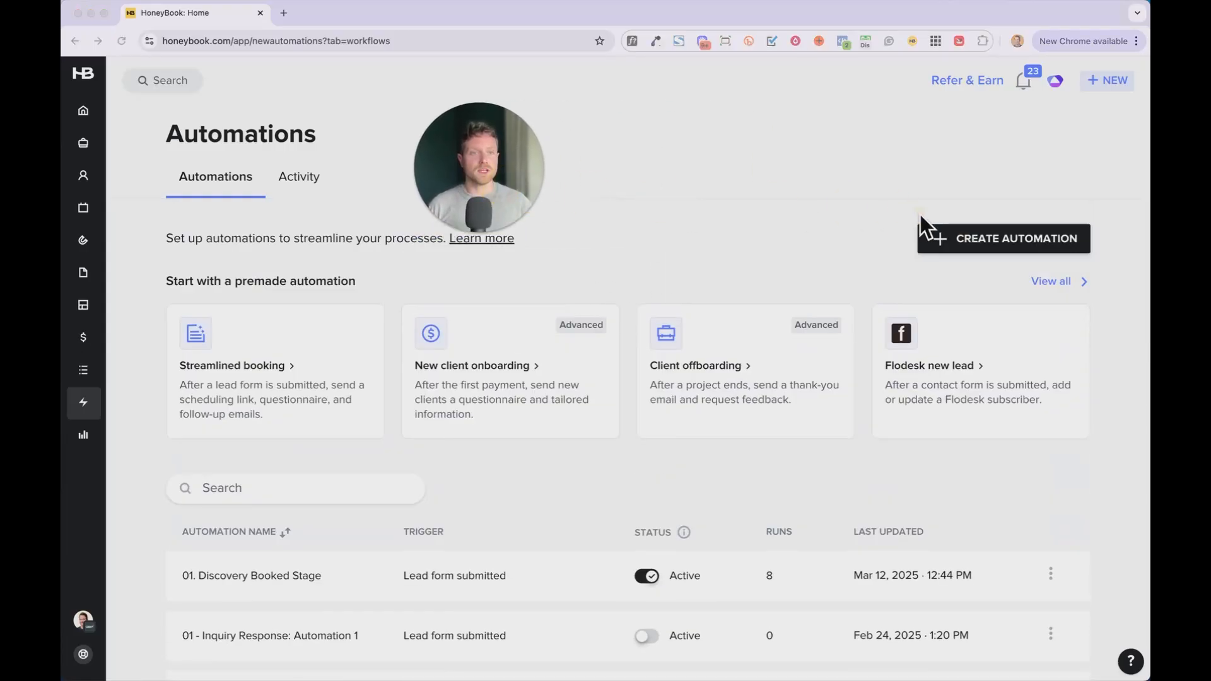
# - Create a new automation from scratch and name it YouTube Test
pyautogui.click(952, 247)
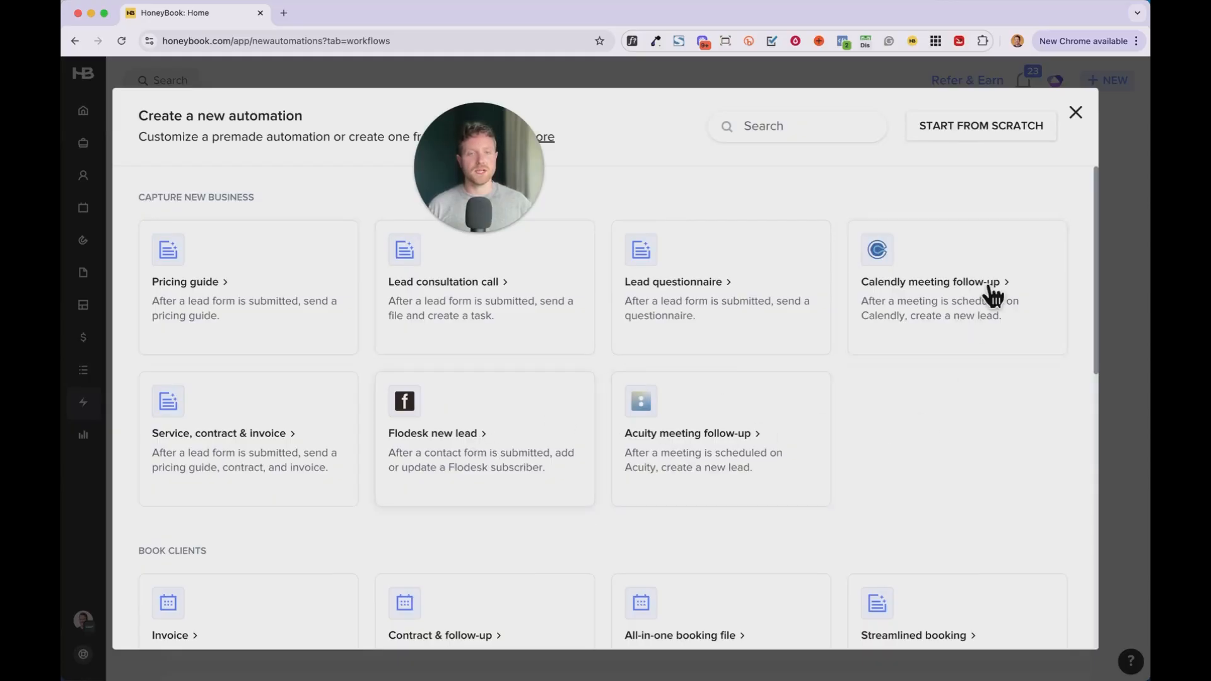
pyautogui.click(959, 130)
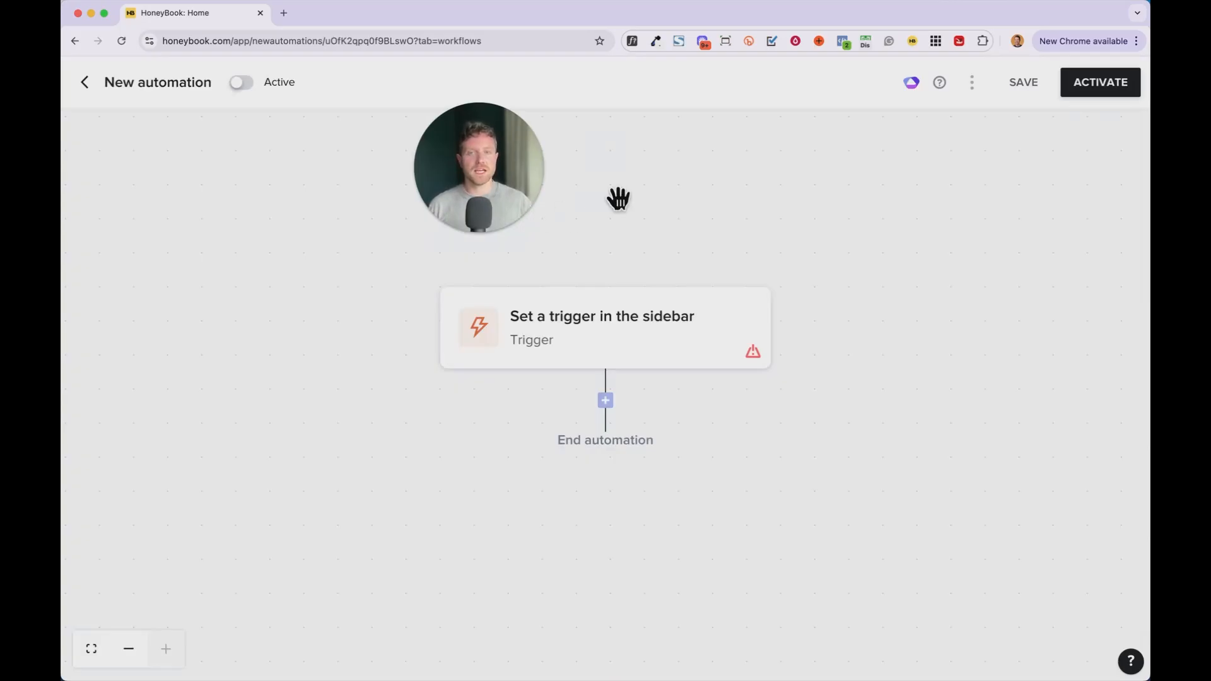
pyautogui.click(189, 86)
pyautogui.tripleClick(189, 85)
pyautogui.write('You')
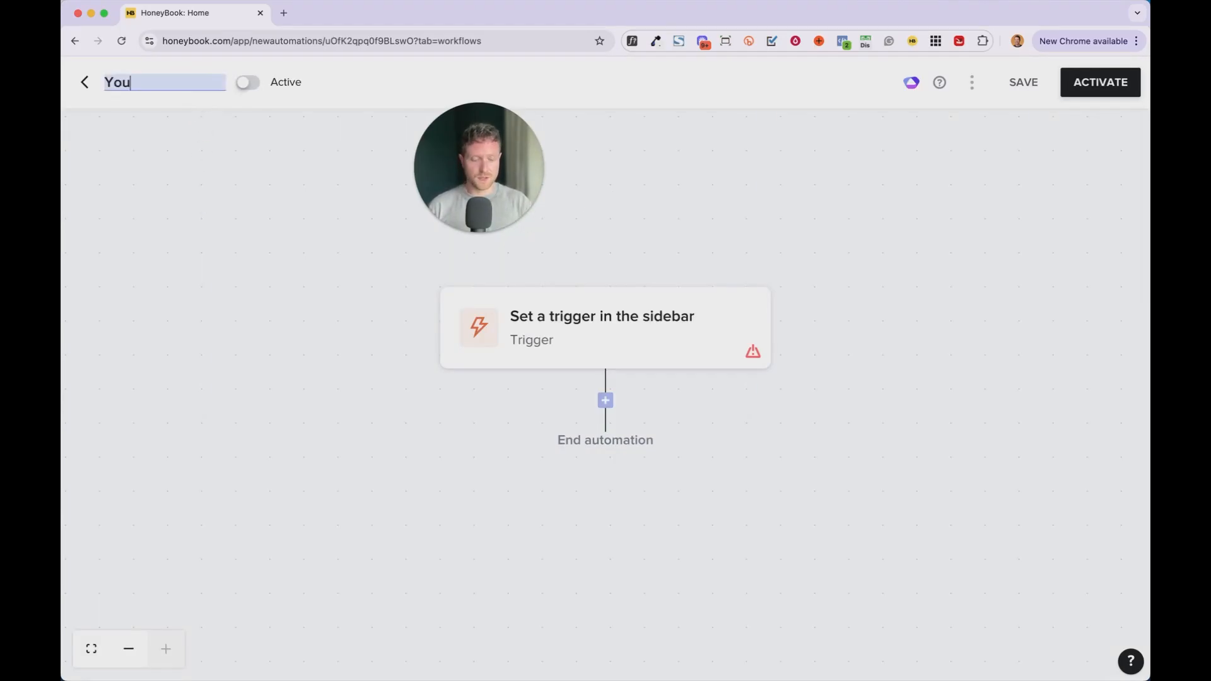
pyautogui.write('Tube Test')
pyautogui.click(251, 135)
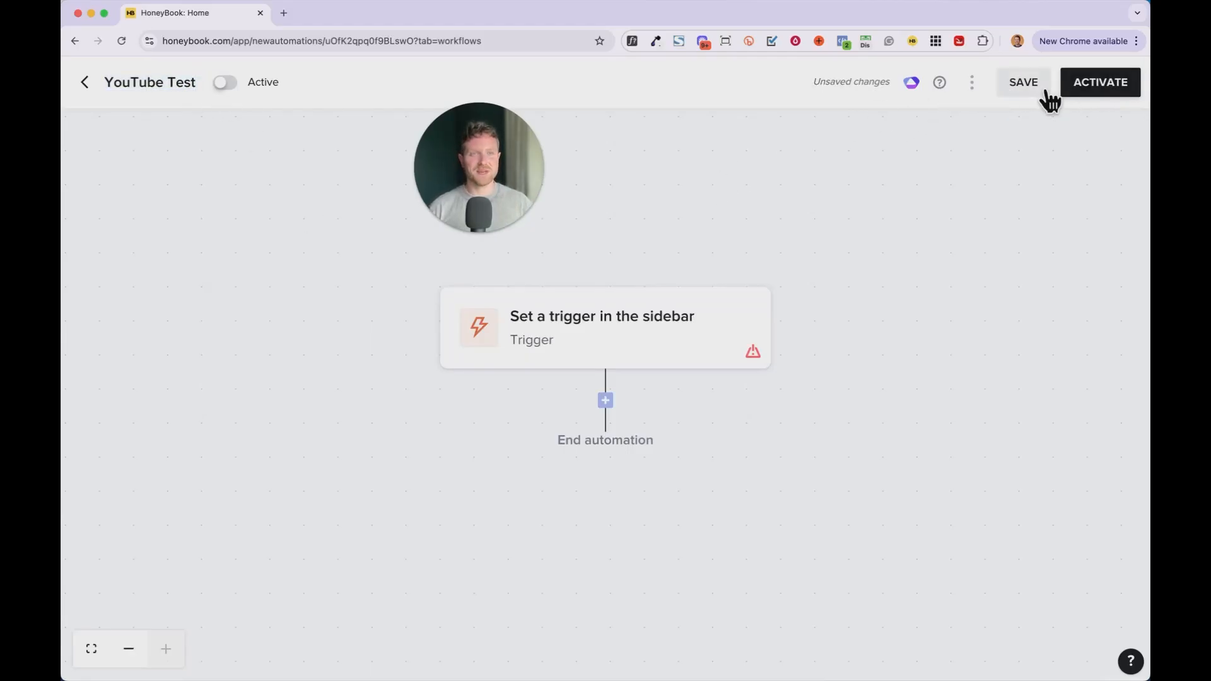
pyautogui.click(707, 222)
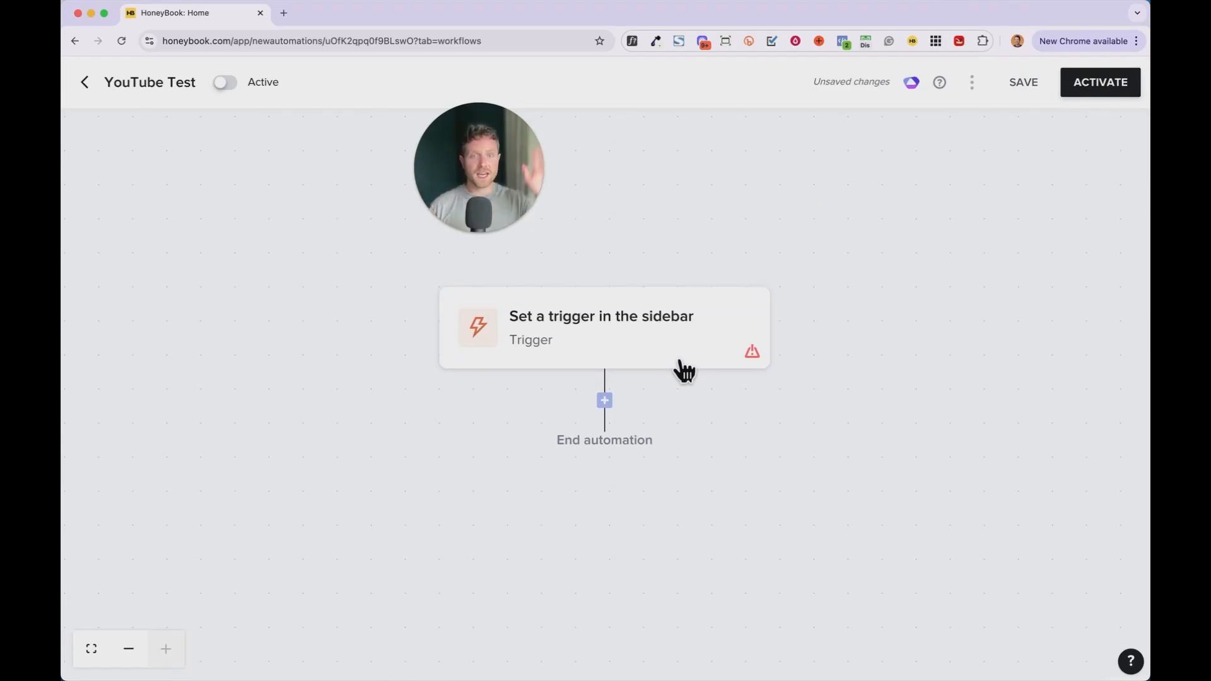
# - Review the available triggers and set the automation's trigger to Lead form submitted
pyautogui.click(663, 354)
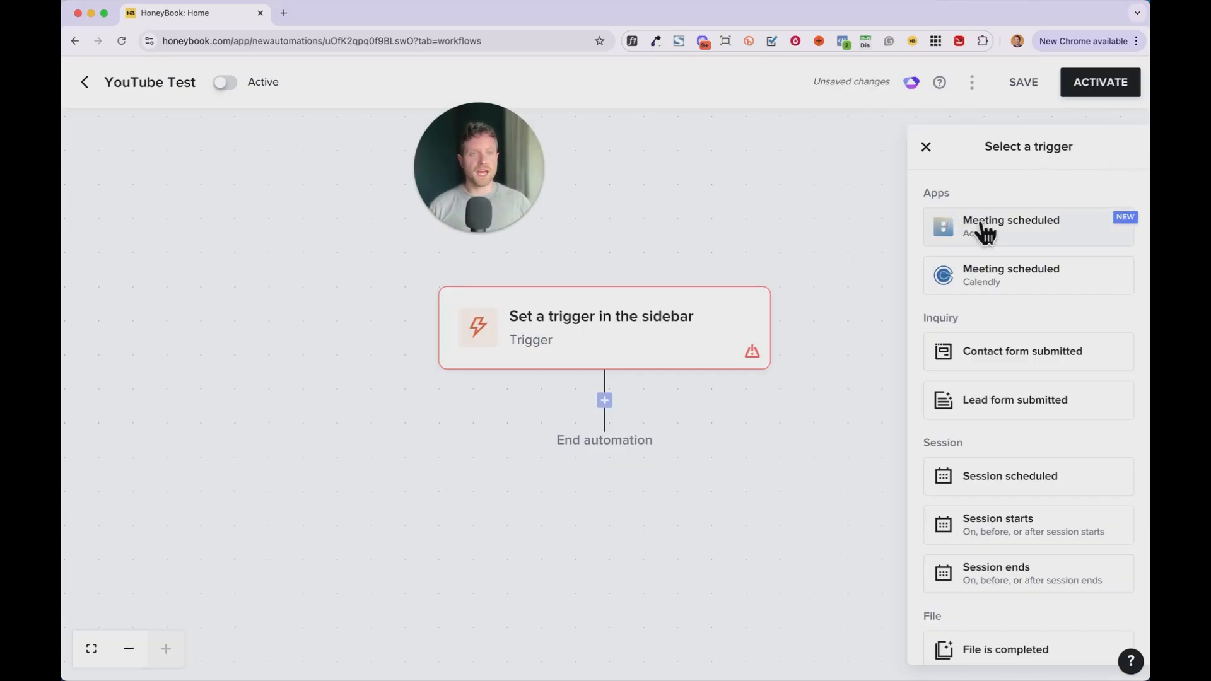
pyautogui.scroll(-5, 946, 439)
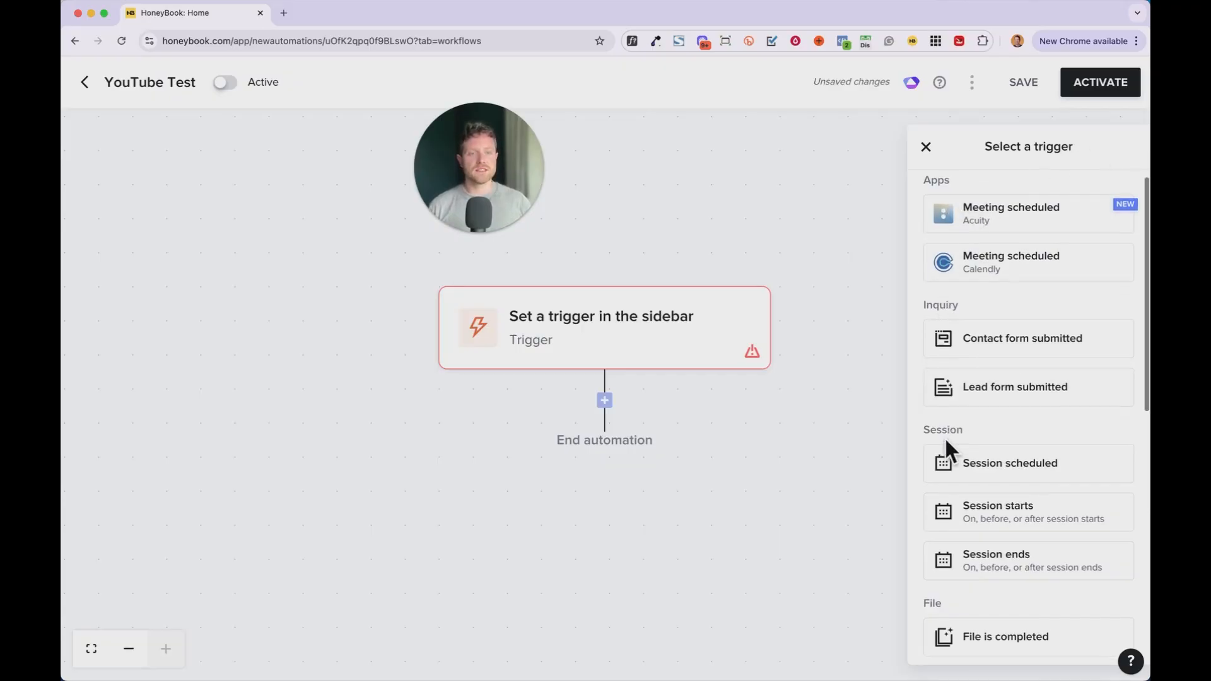
pyautogui.scroll(-3, 949, 448)
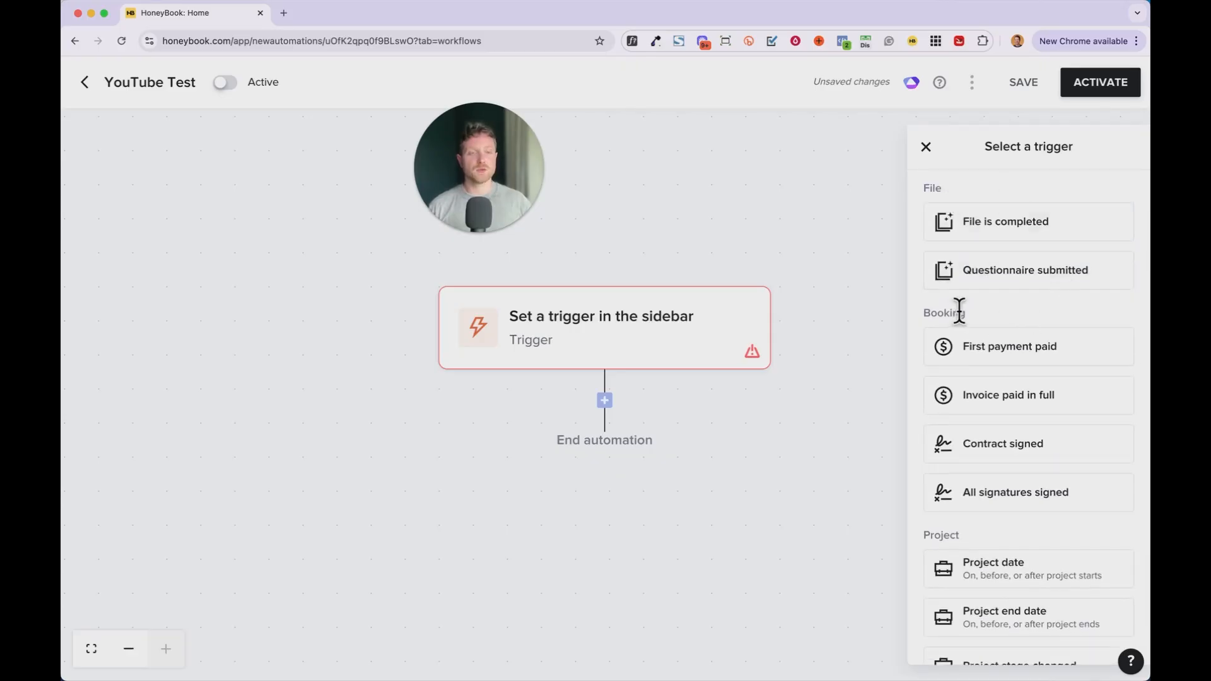
pyautogui.scroll(-3, 998, 310)
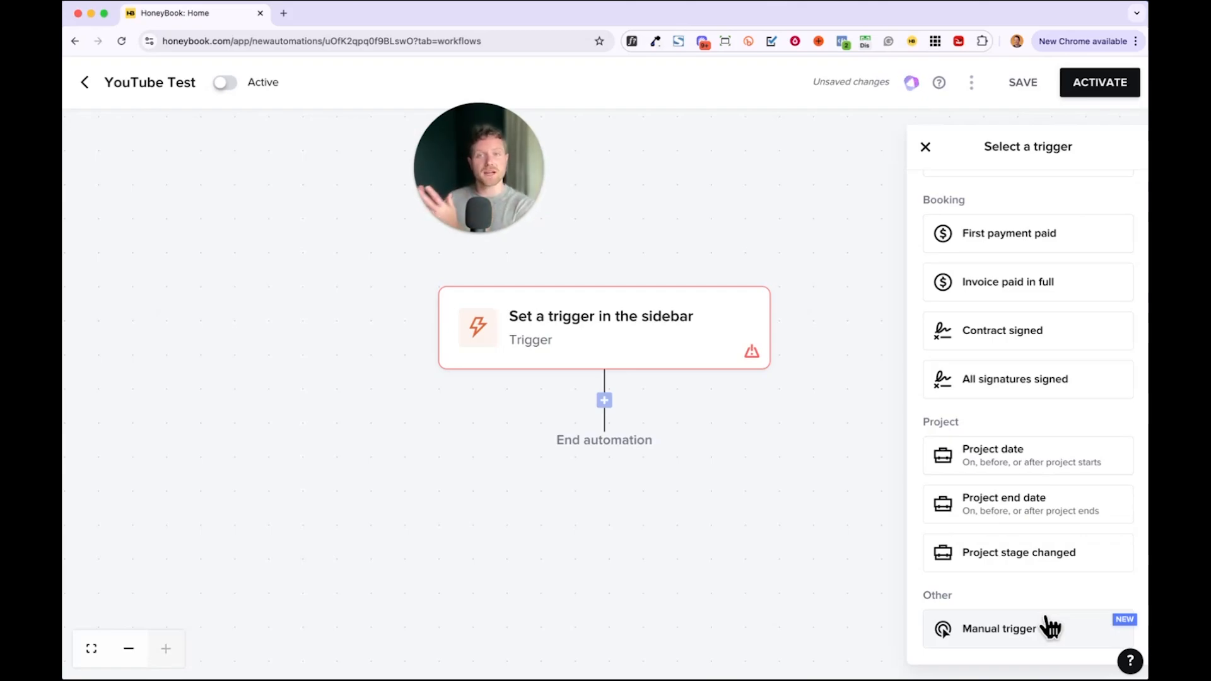
pyautogui.scroll(10, 1048, 441)
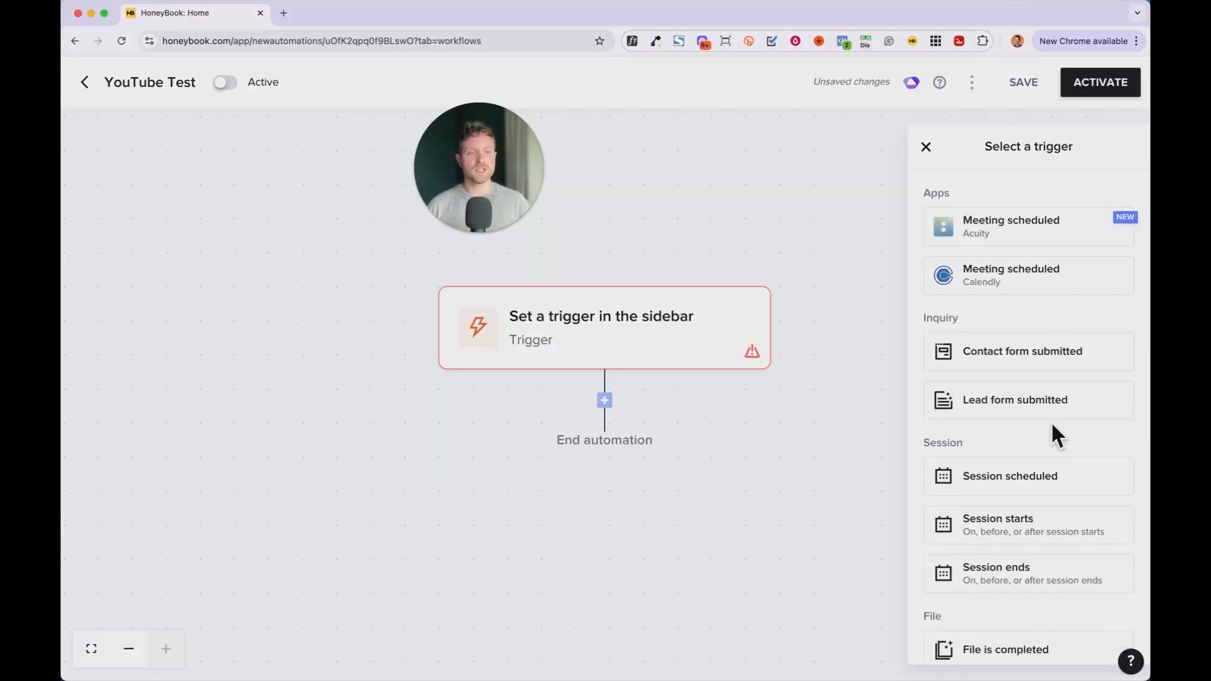
pyautogui.click(1053, 416)
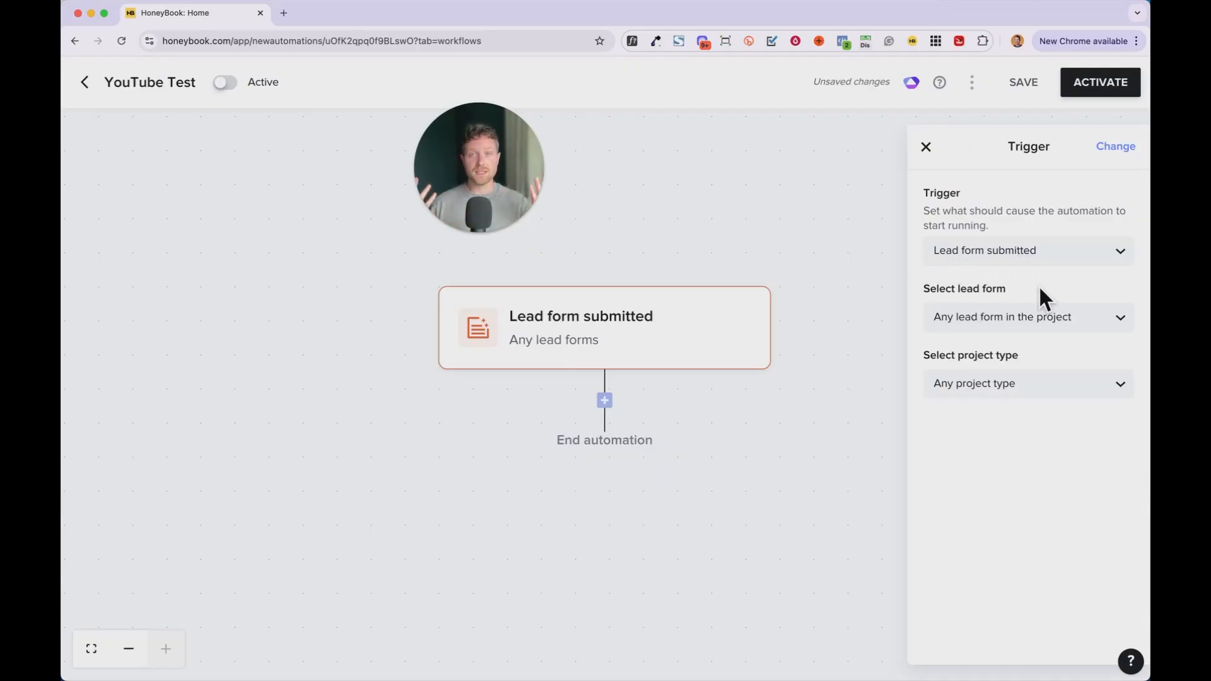
# - Restrict the trigger to specific lead forms, choosing Discovery Call, and leave it applying to any project type
pyautogui.click(1019, 319)
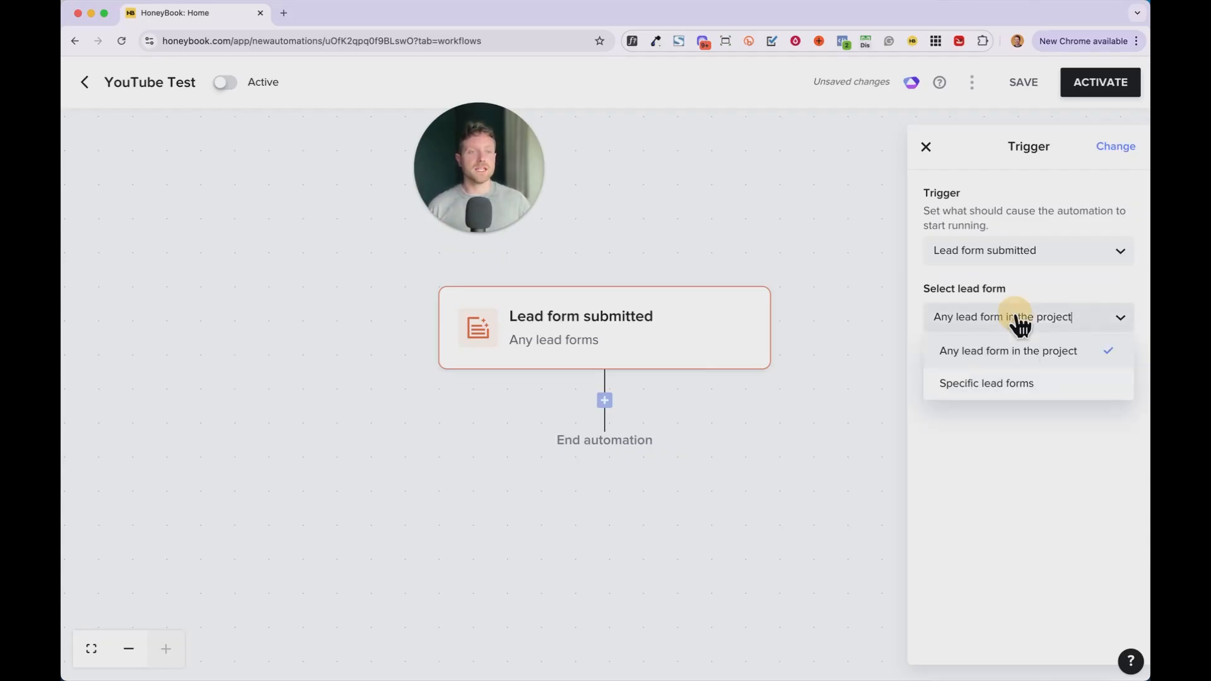
pyautogui.click(1017, 386)
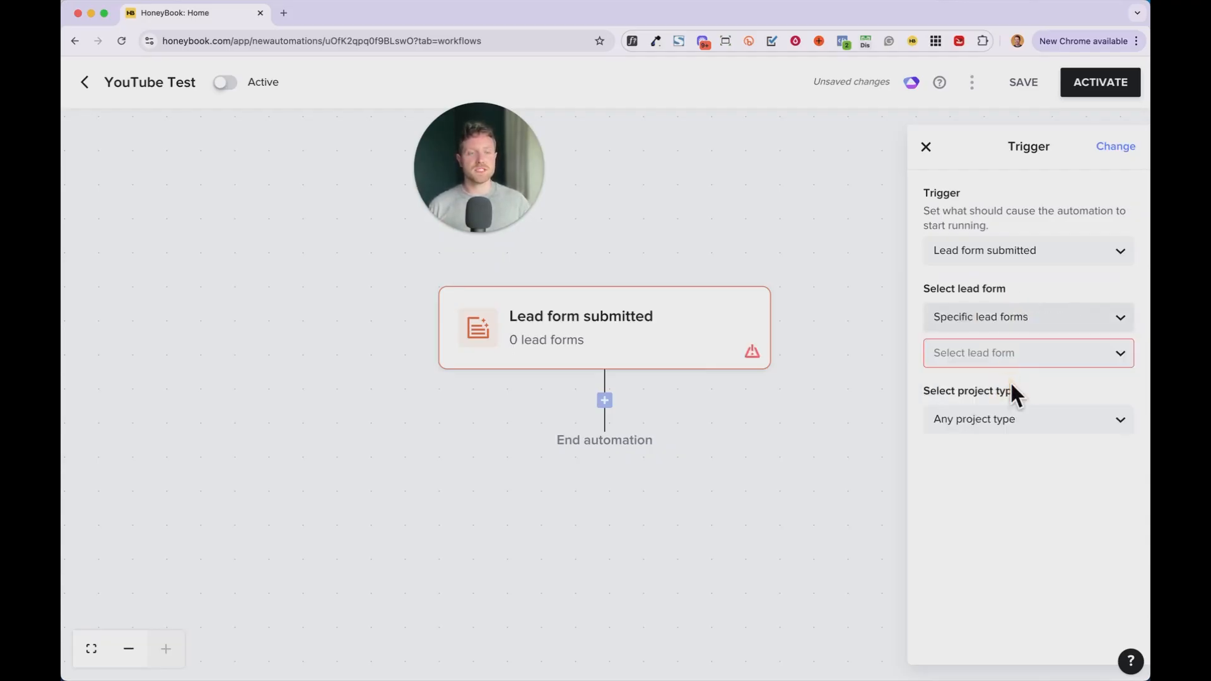
pyautogui.click(1032, 367)
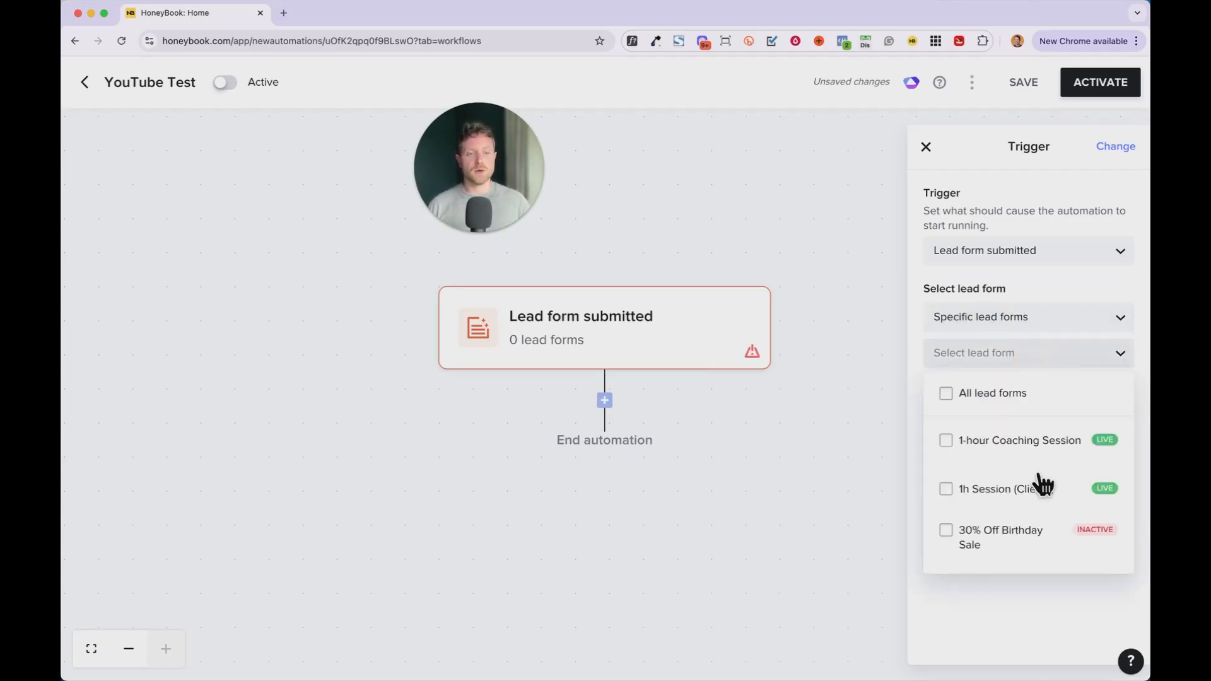
pyautogui.scroll(-5, 1040, 482)
pyautogui.scroll(-4, 1041, 483)
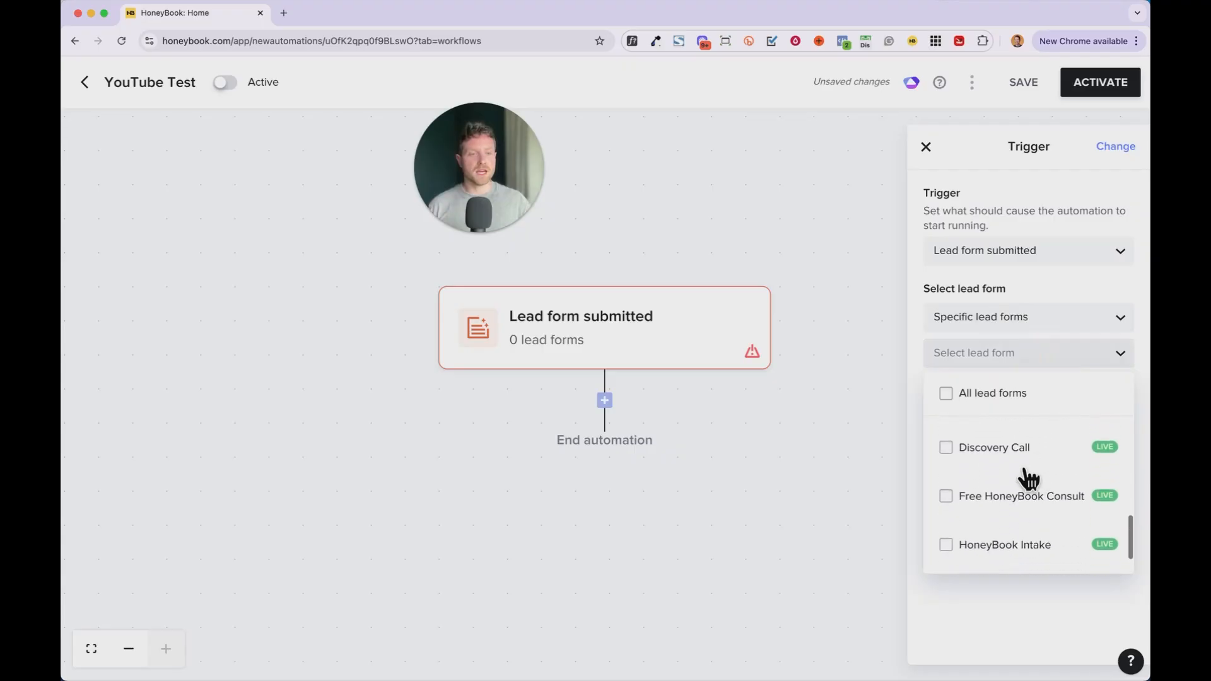
pyautogui.click(980, 448)
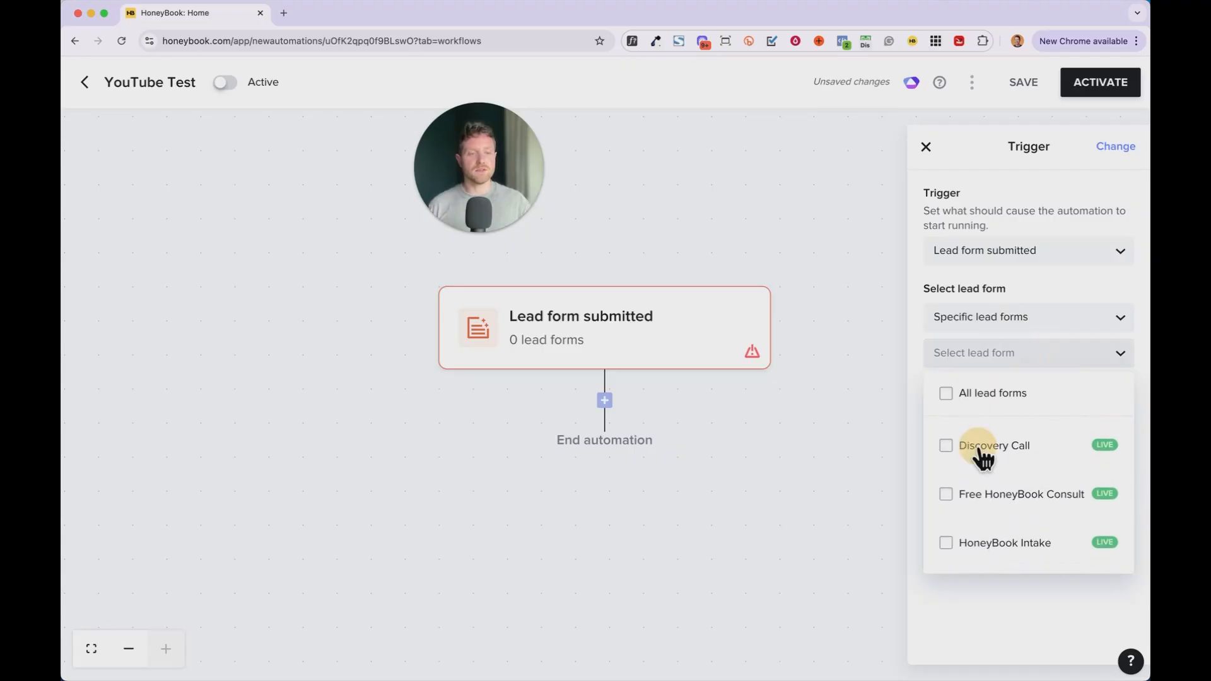
pyautogui.click(1043, 284)
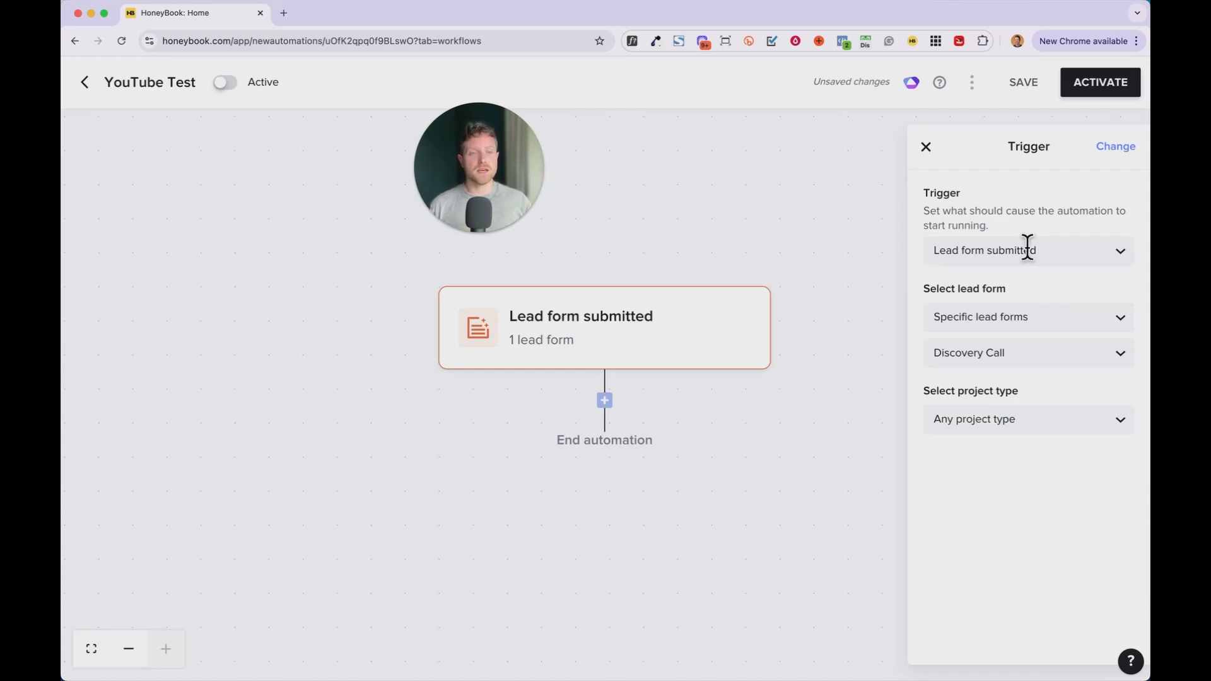
pyautogui.click(1004, 430)
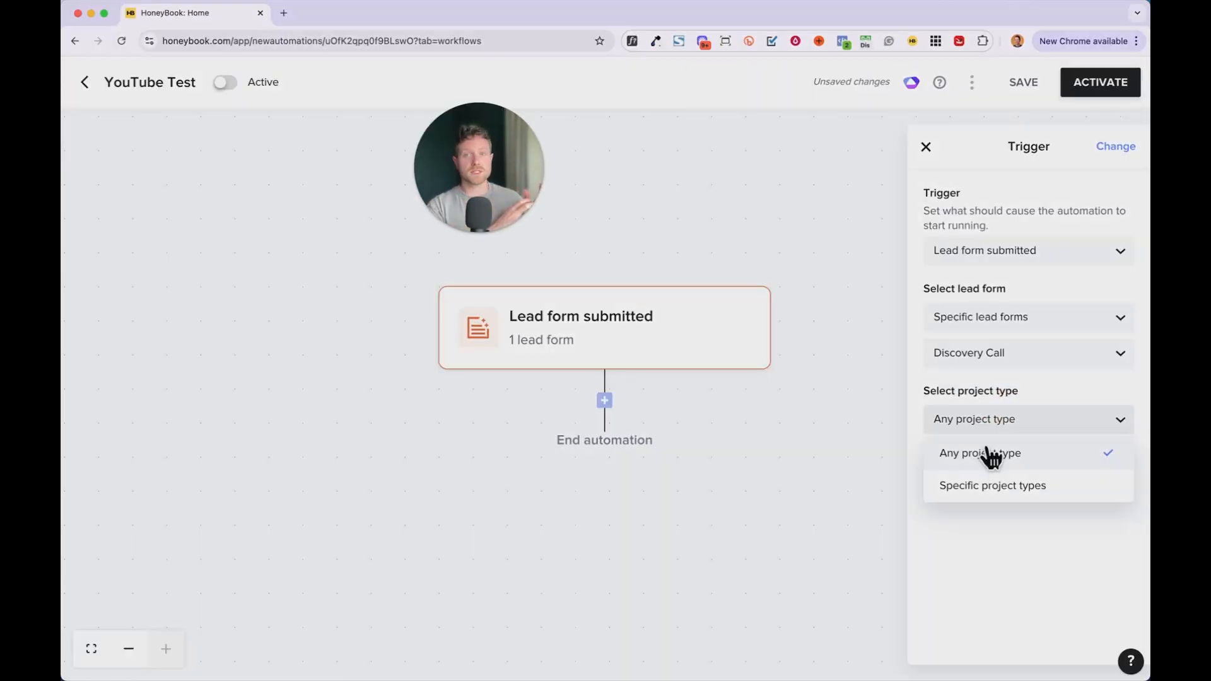
pyautogui.click(826, 433)
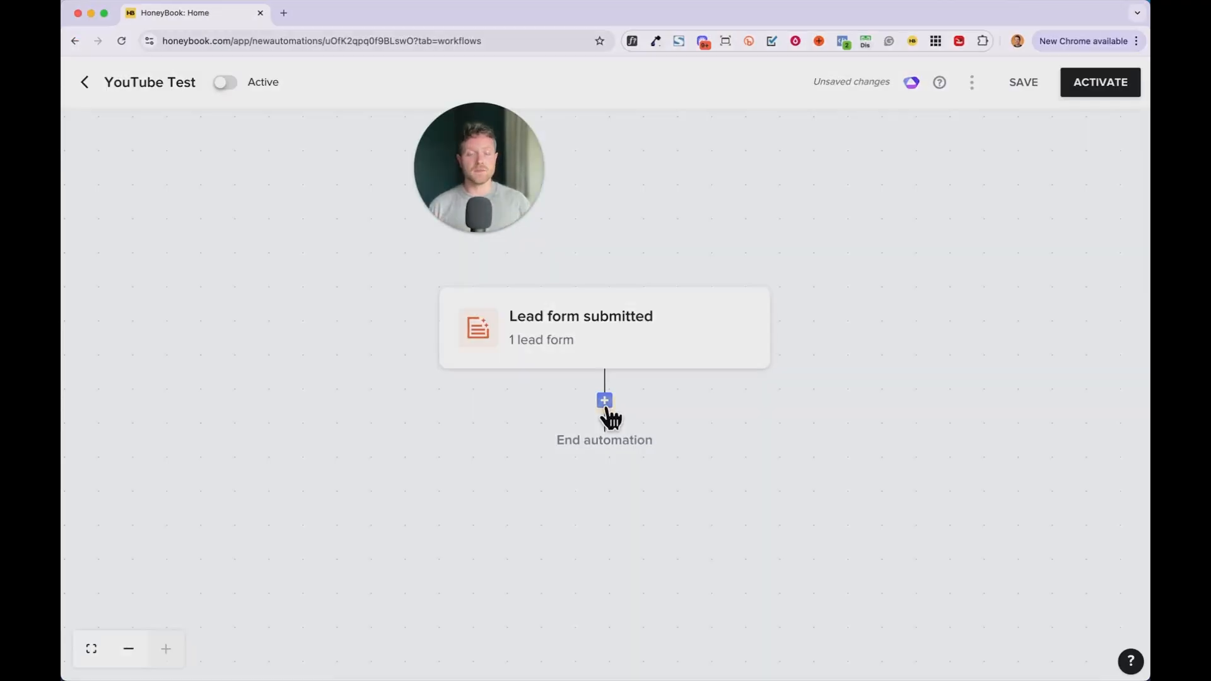
# - Add a Send email action after the trigger using the 1B_Inquiry Referral w/ Booking Link email template, without requiring approval
pyautogui.click(604, 402)
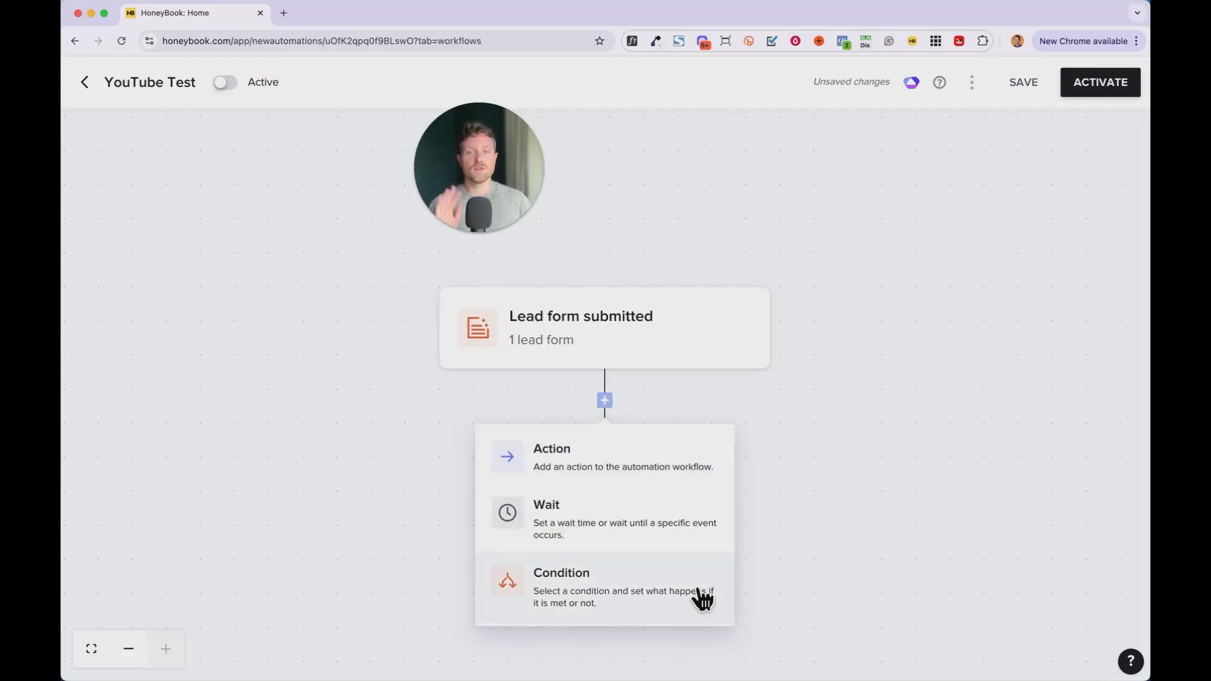
pyautogui.click(691, 463)
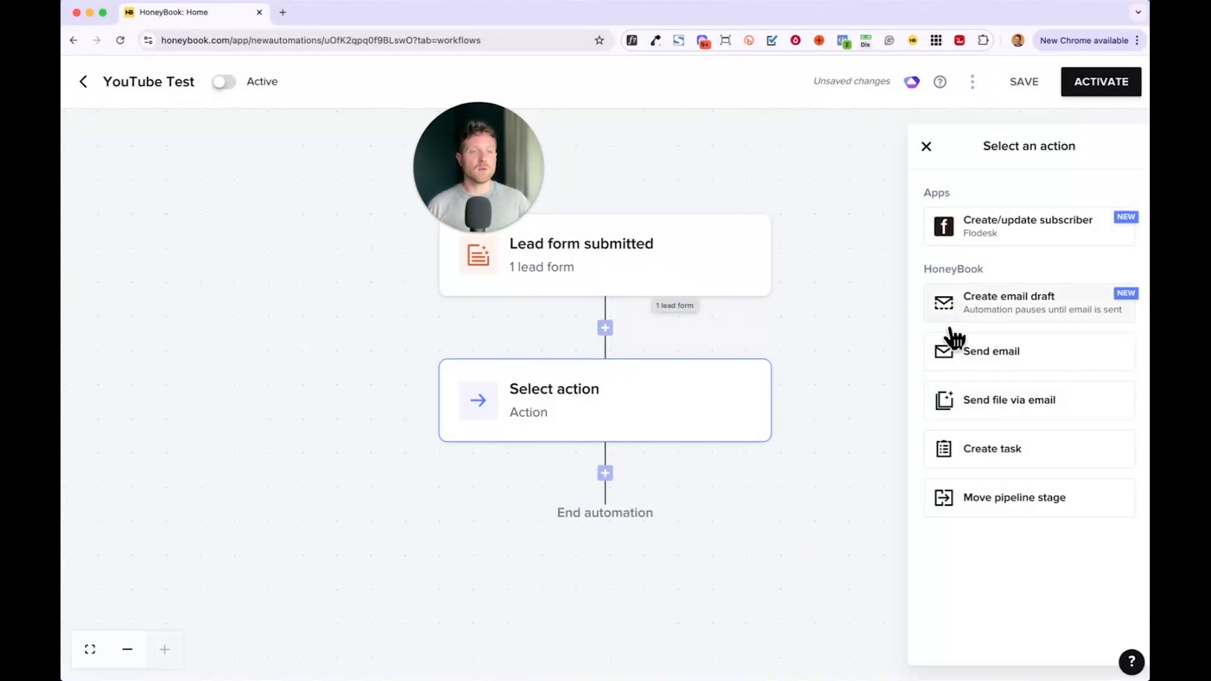
pyautogui.click(1009, 358)
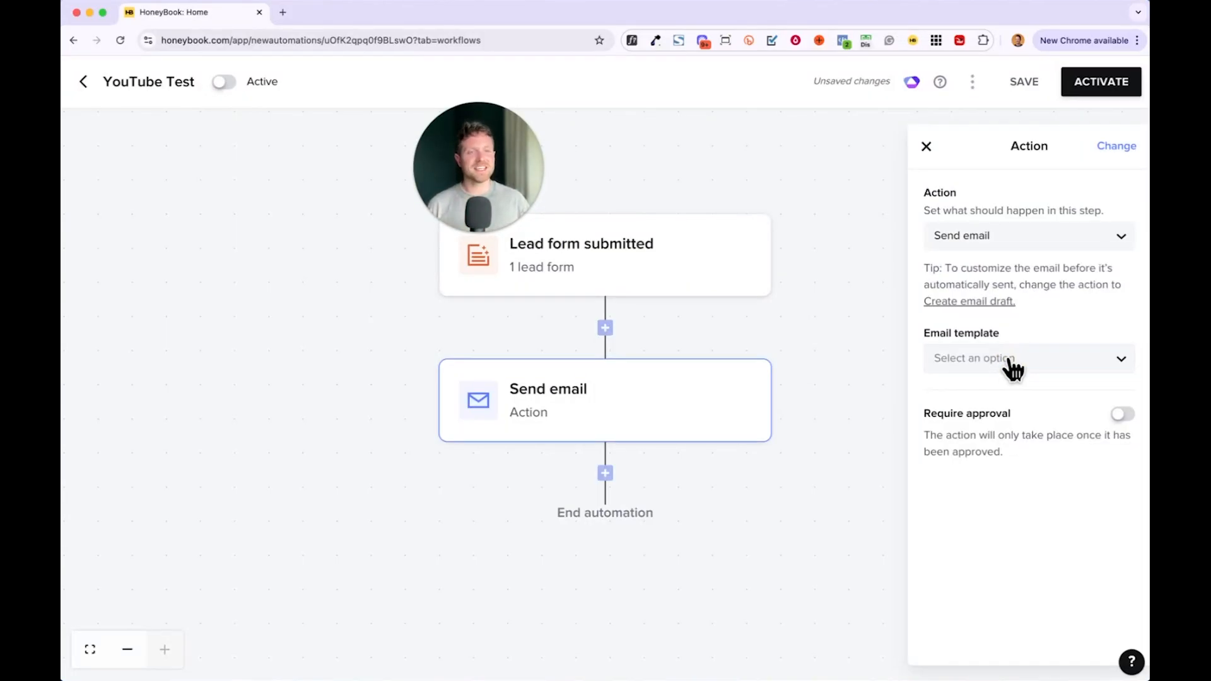
pyautogui.click(1013, 365)
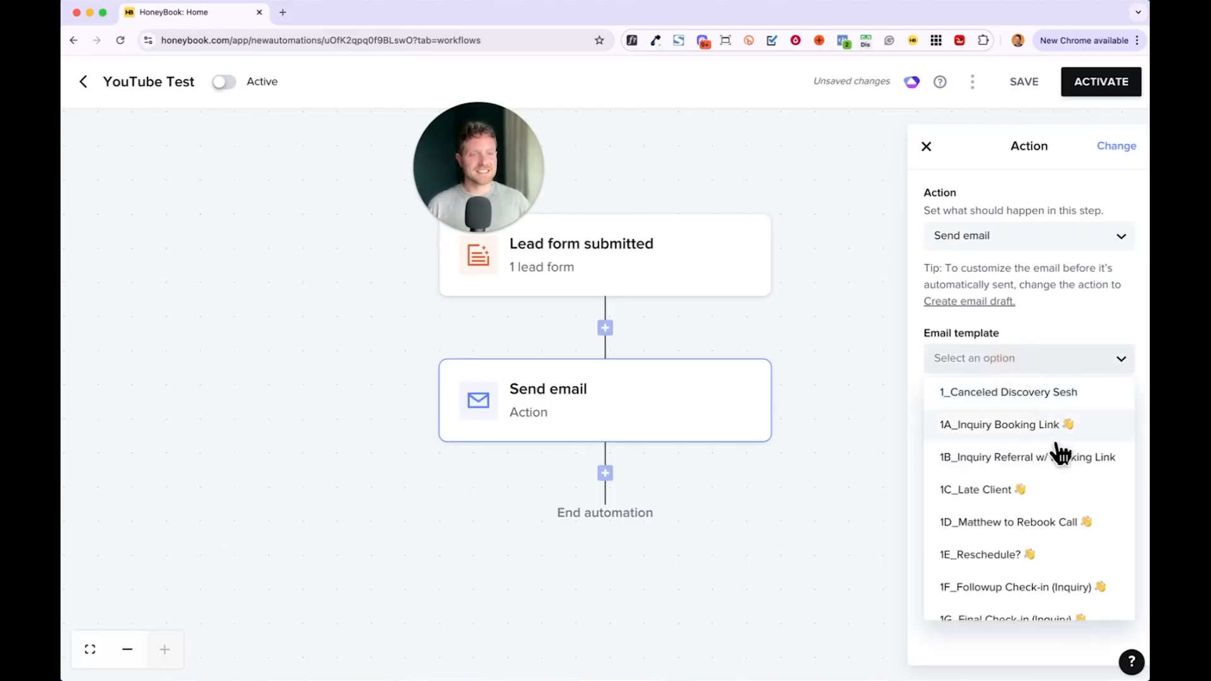
pyautogui.scroll(-1, 1054, 451)
pyautogui.scroll(1, 1068, 481)
pyautogui.click(1034, 457)
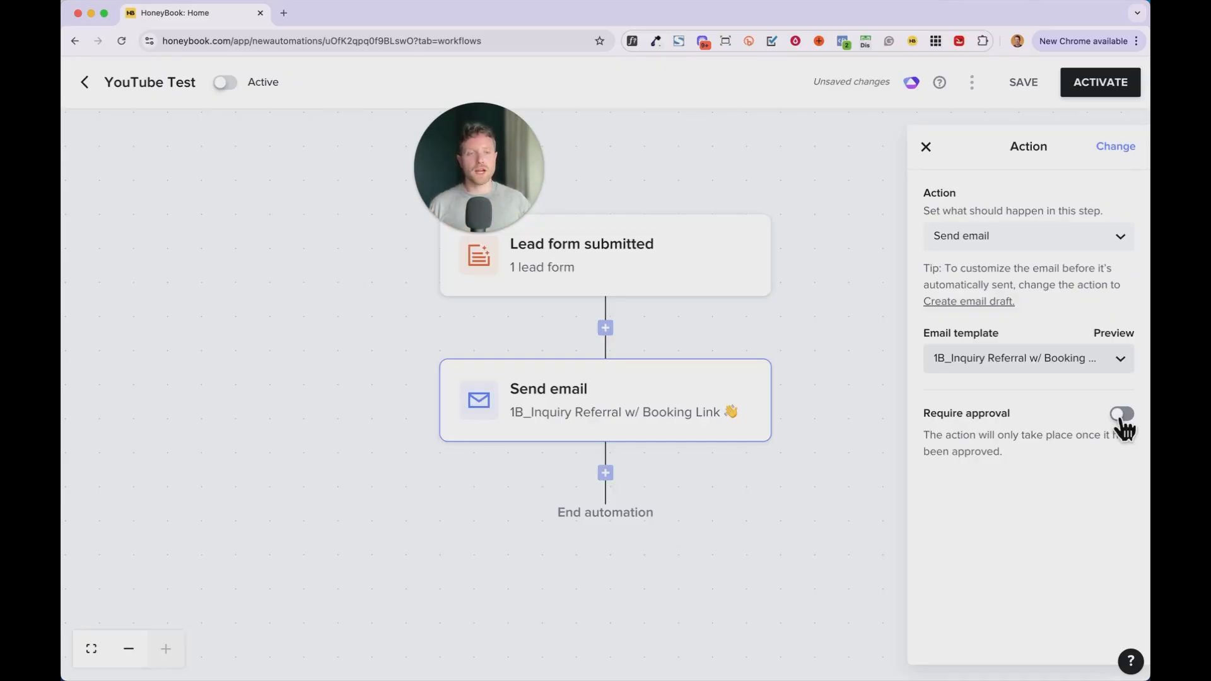
pyautogui.click(843, 421)
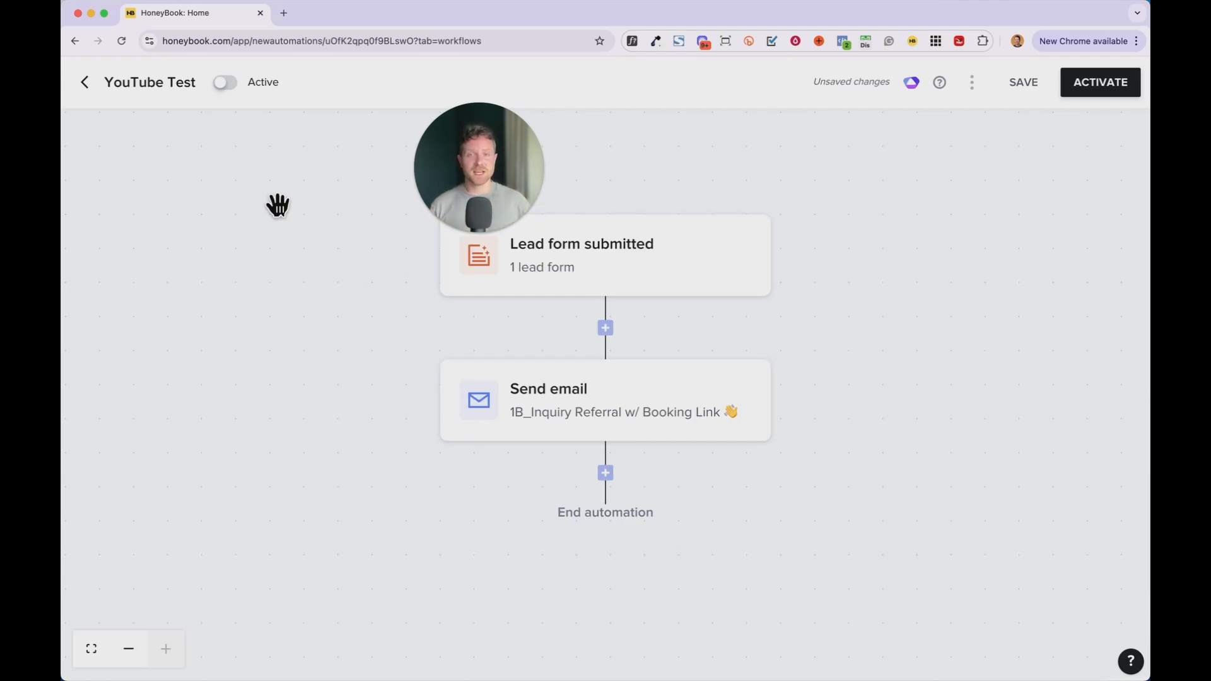
# - Insert a 5-minute wait between the lead form trigger and the Send email action
pyautogui.moveTo(453, 202)
pyautogui.moveTo(468, 195); pyautogui.dragTo(282, 221)
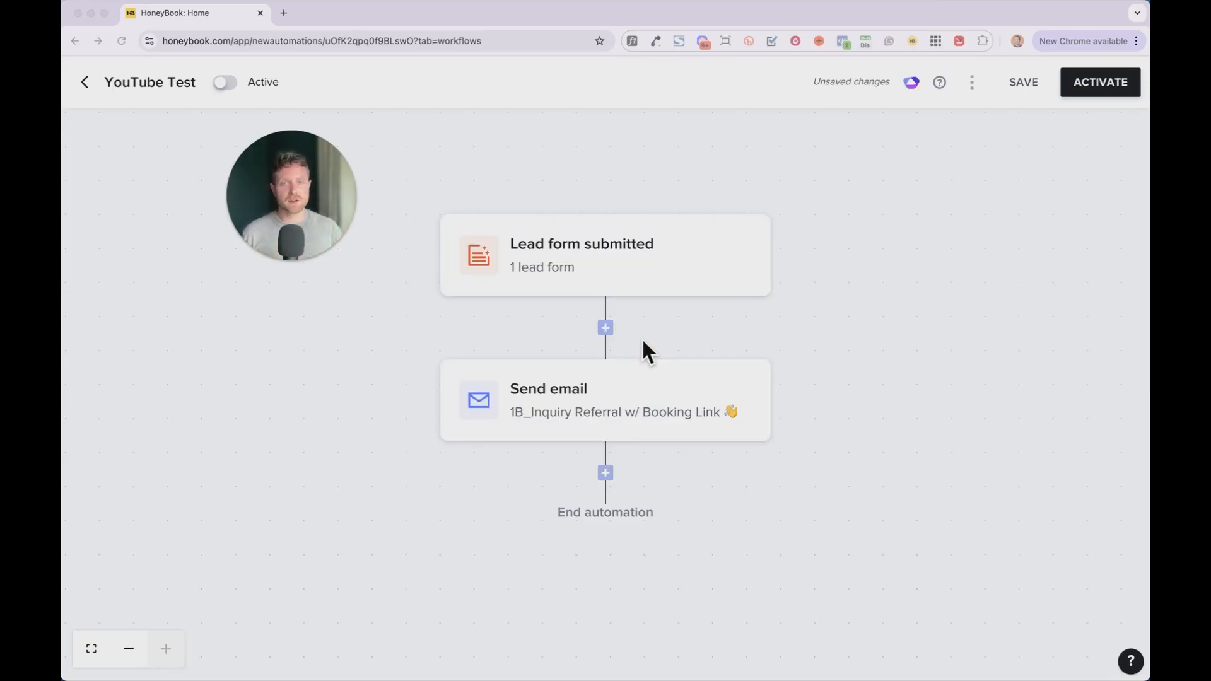
pyautogui.click(605, 328)
pyautogui.click(614, 433)
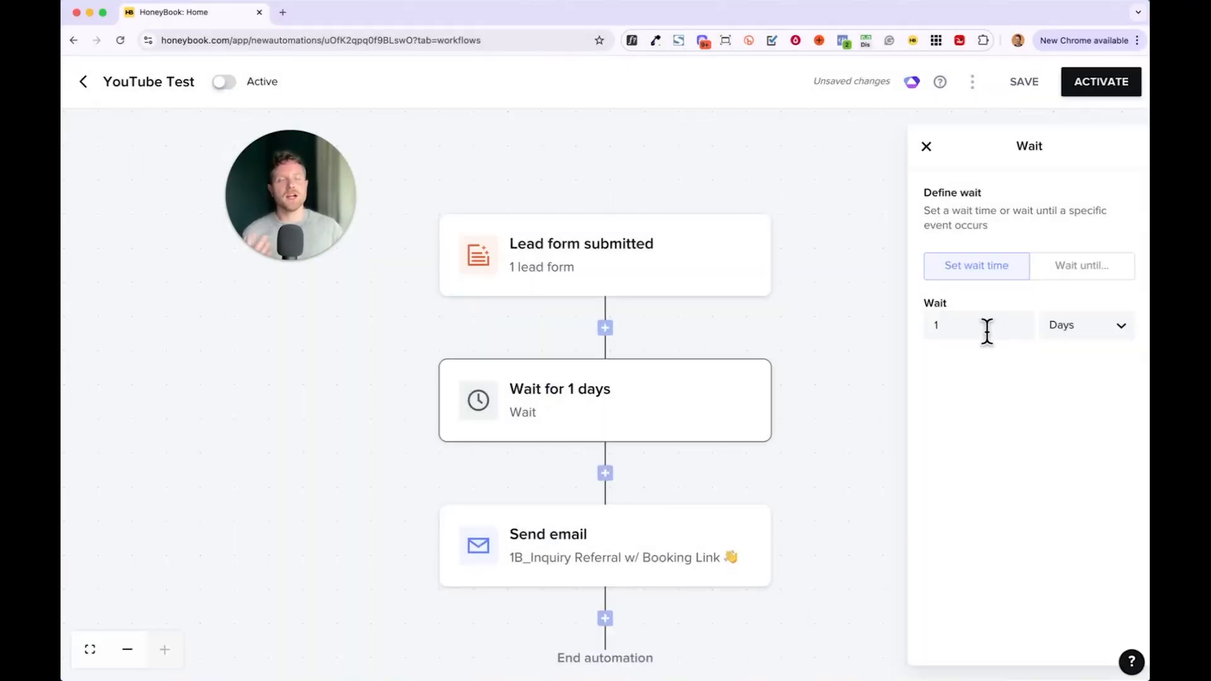
pyautogui.moveTo(986, 331); pyautogui.dragTo(930, 327)
pyautogui.write('5')
pyautogui.click(1097, 334)
pyautogui.click(1091, 357)
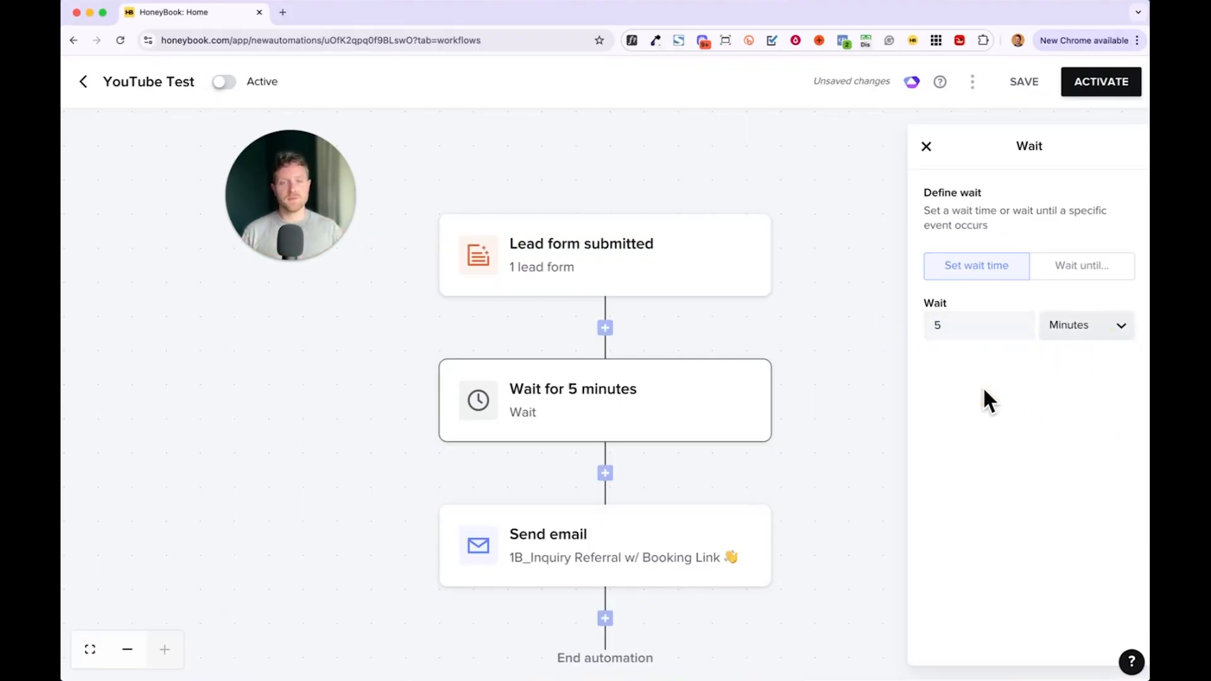
pyautogui.moveTo(814, 427); pyautogui.dragTo(813, 400)
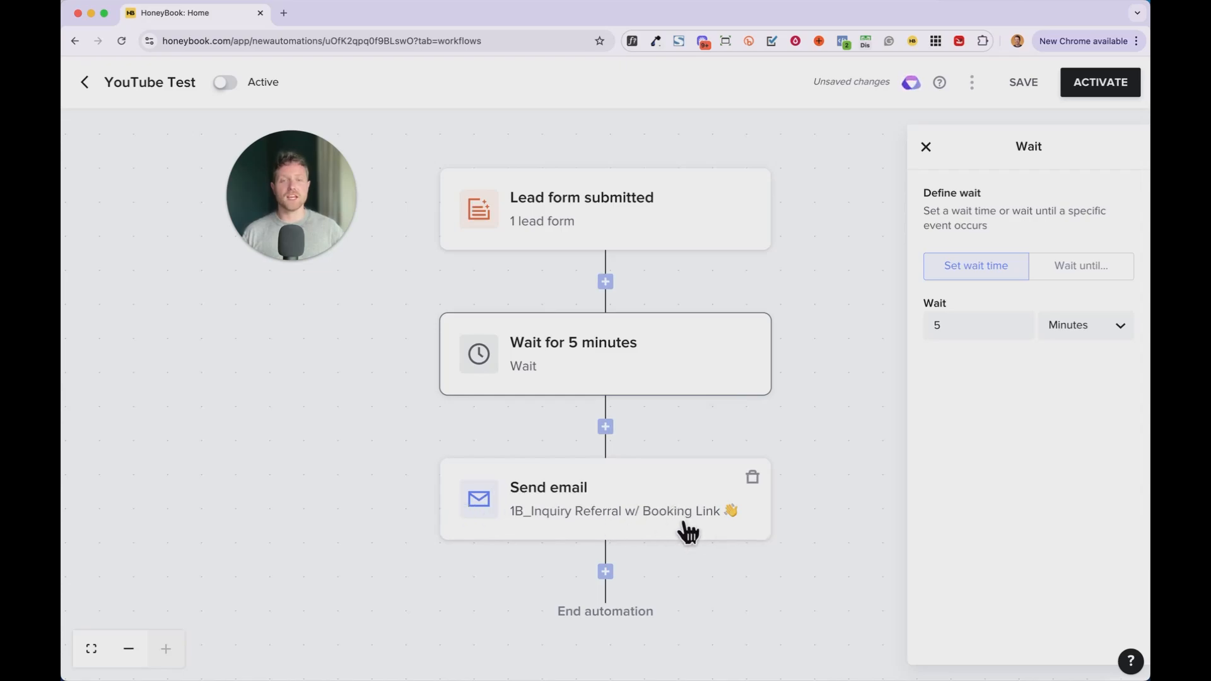
# - Add a condition after the Send email action that checks whether a session is scheduled
pyautogui.moveTo(697, 561); pyautogui.dragTo(697, 419)
pyautogui.click(598, 430)
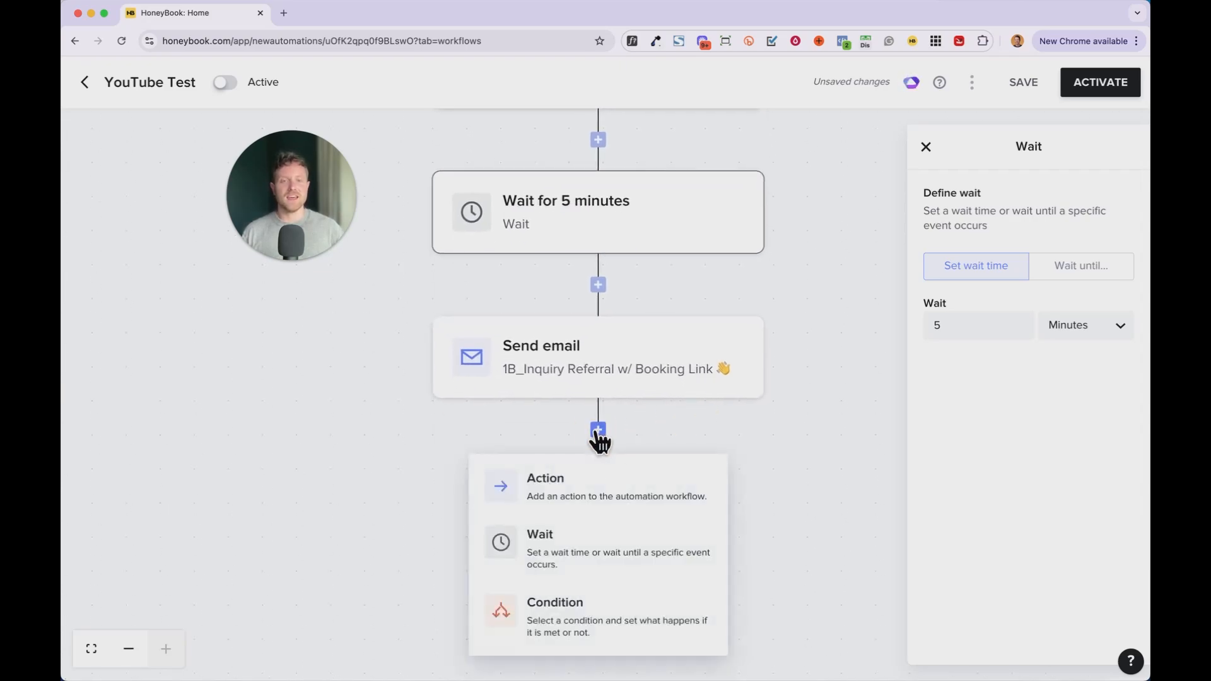
pyautogui.click(637, 624)
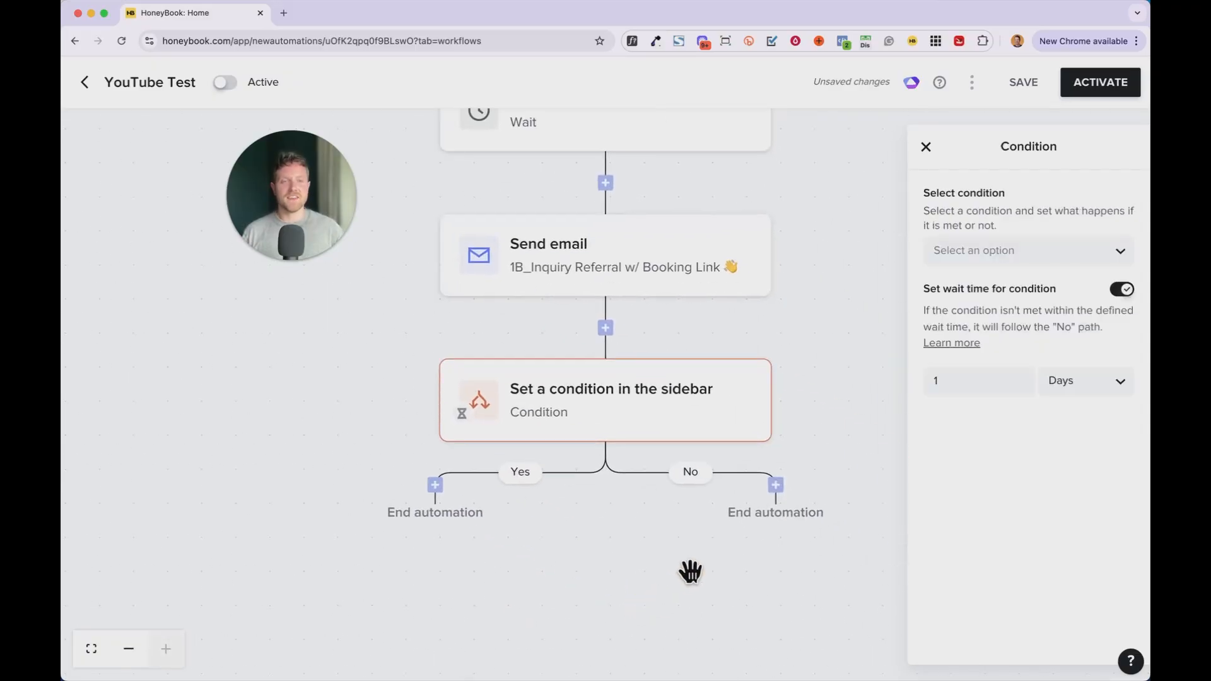
pyautogui.click(981, 256)
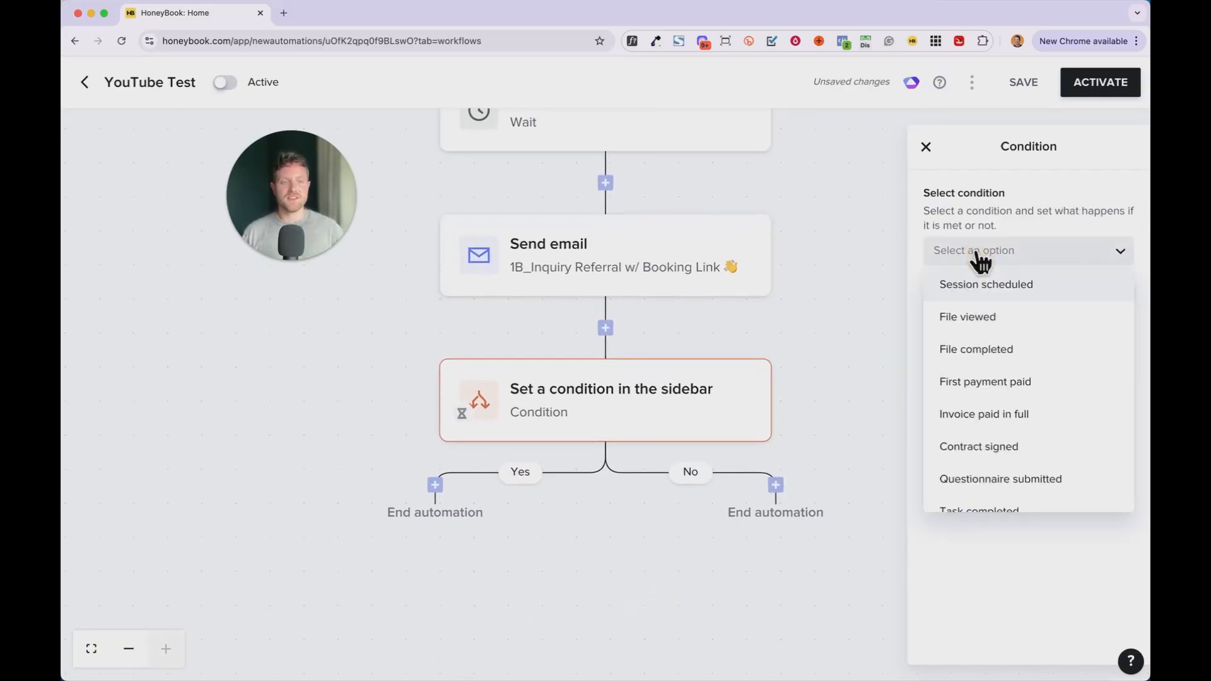
pyautogui.write('sess')
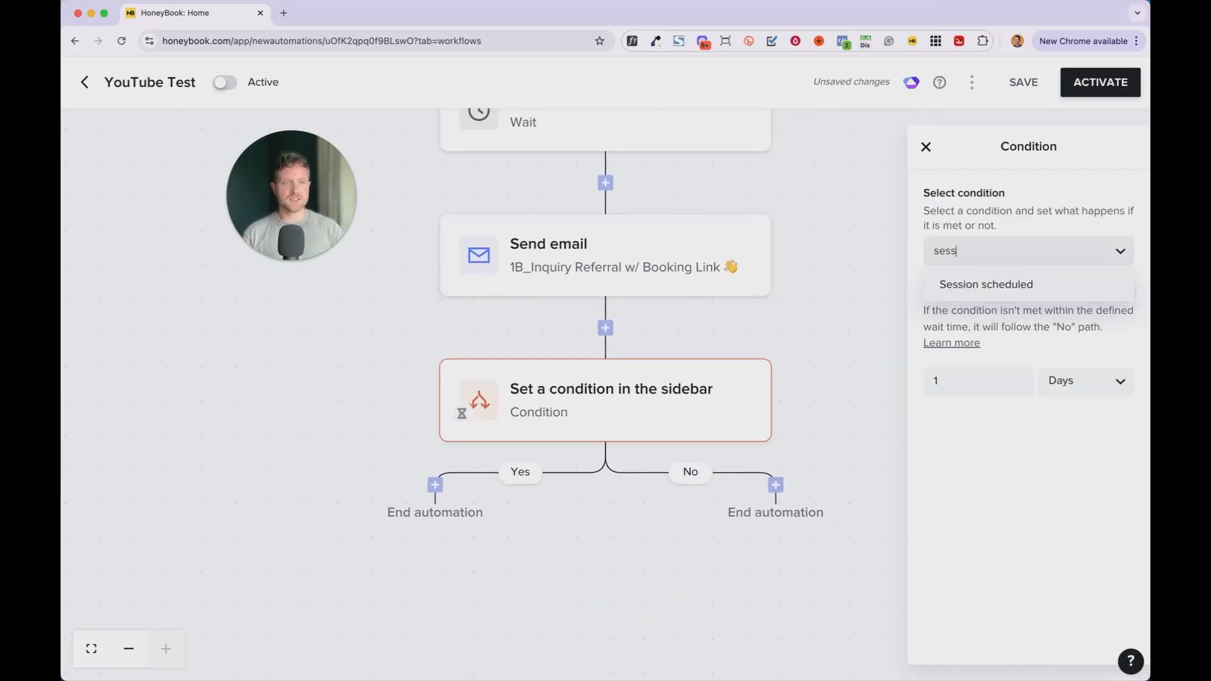
pyautogui.click(991, 284)
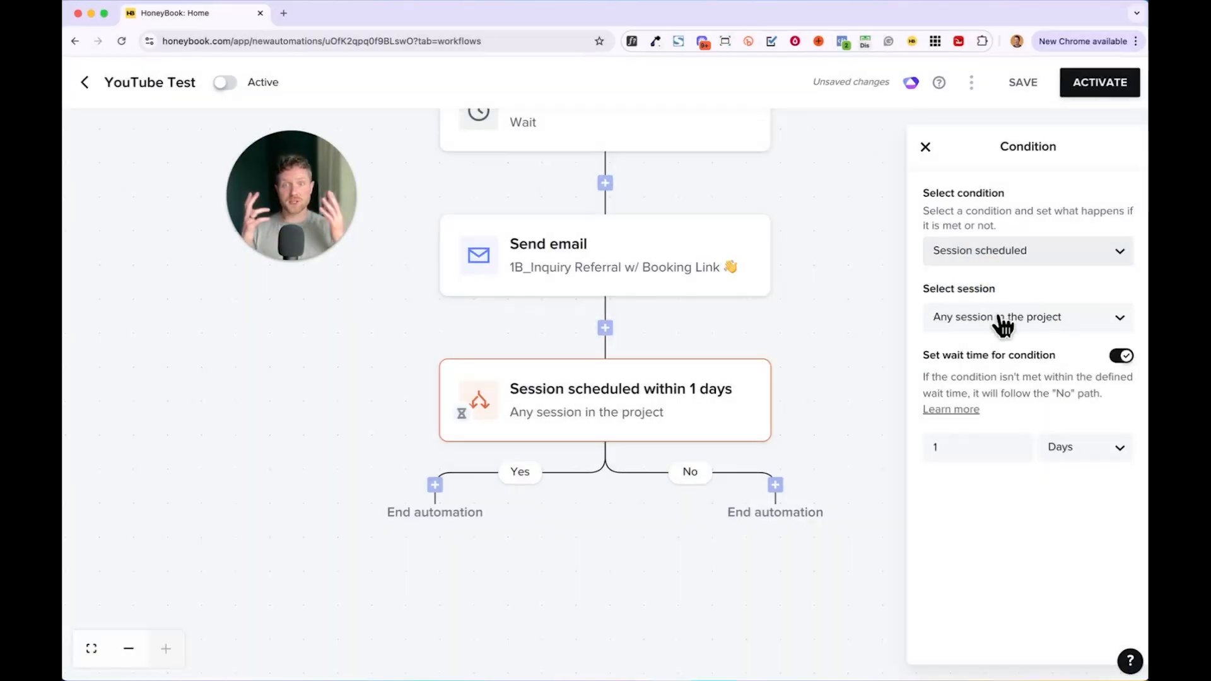
# - Restrict the Session scheduled condition to specific sessions, choosing the Discovery call session type
pyautogui.click(1002, 322)
pyautogui.click(1003, 385)
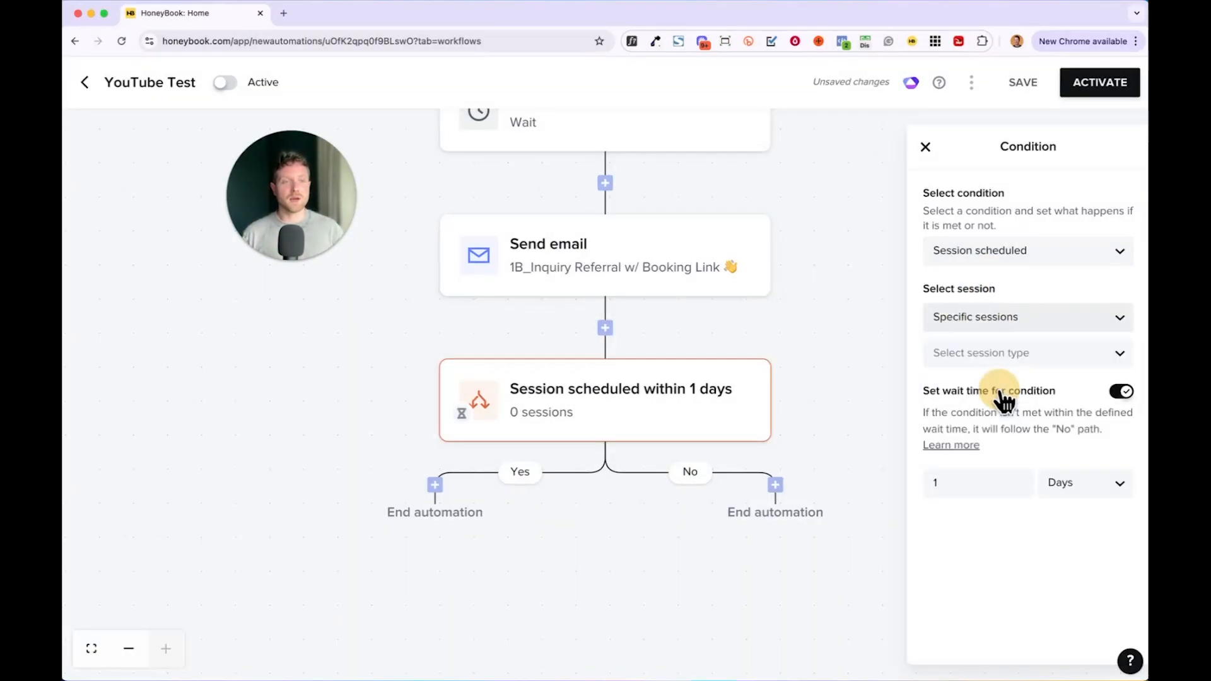
pyautogui.click(1006, 359)
pyautogui.scroll(-2, 1044, 489)
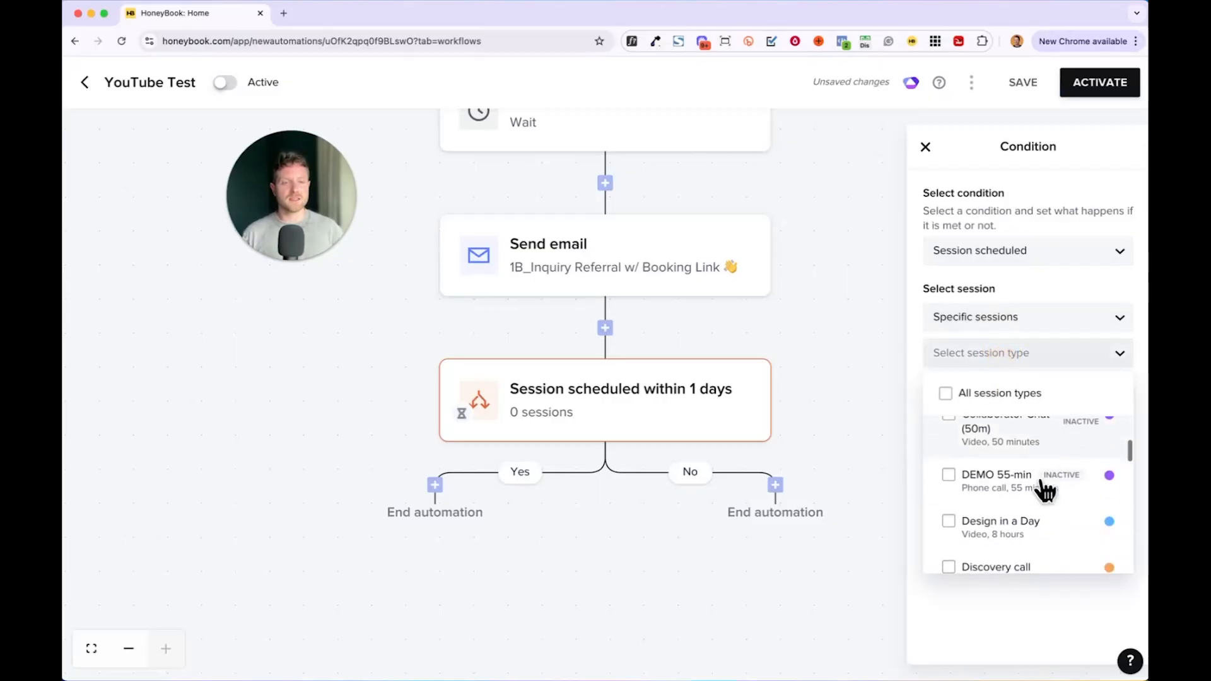
pyautogui.scroll(-3, 1044, 490)
pyautogui.click(1014, 486)
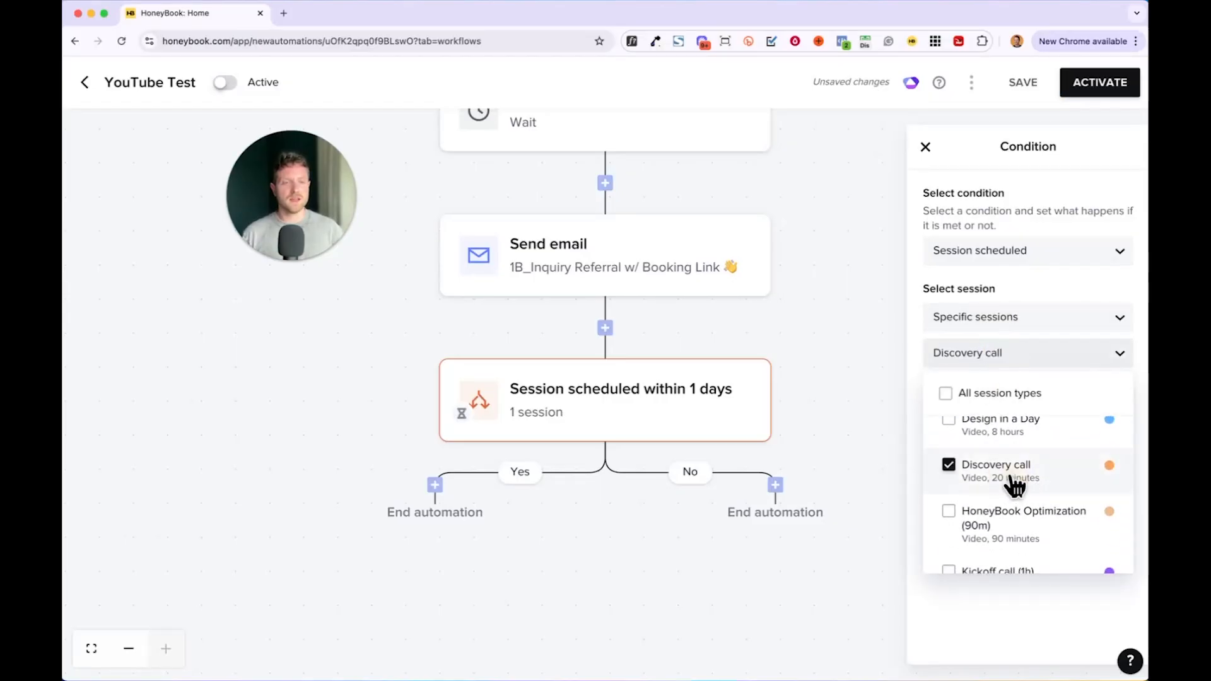
pyautogui.click(877, 404)
# - Set the wait time of the Session scheduled condition to 3 days and close its settings
pyautogui.click(691, 424)
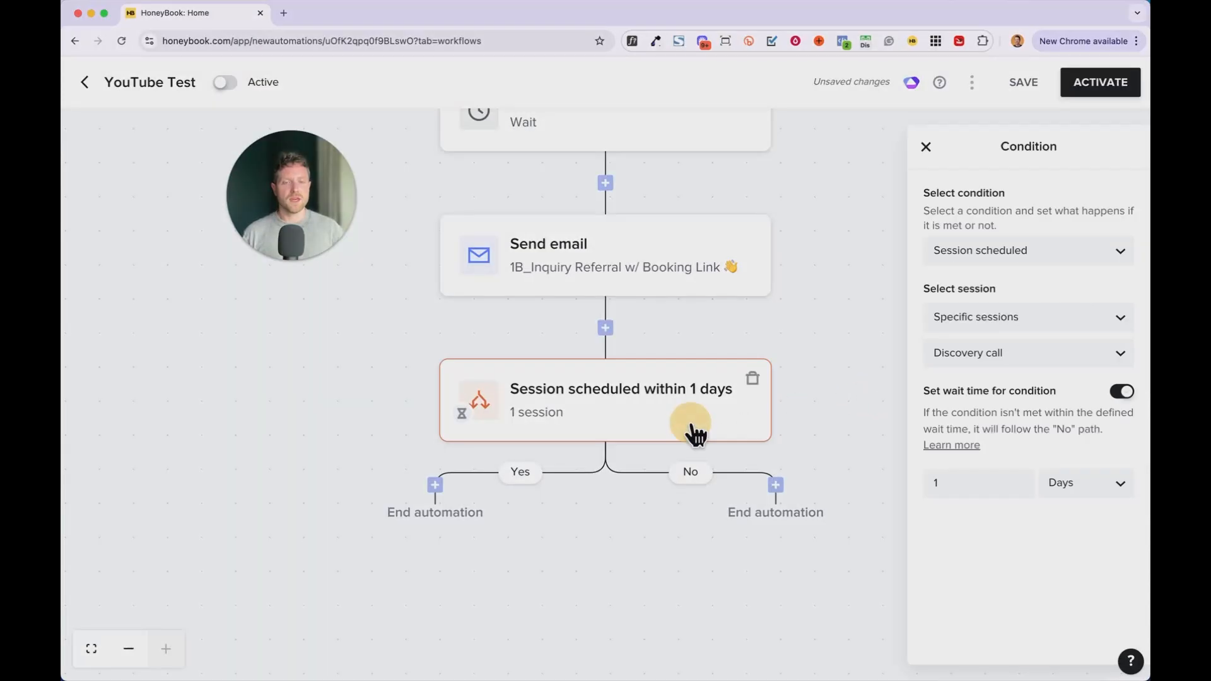
pyautogui.click(992, 481)
pyautogui.press('BackSpace')
pyautogui.write('3')
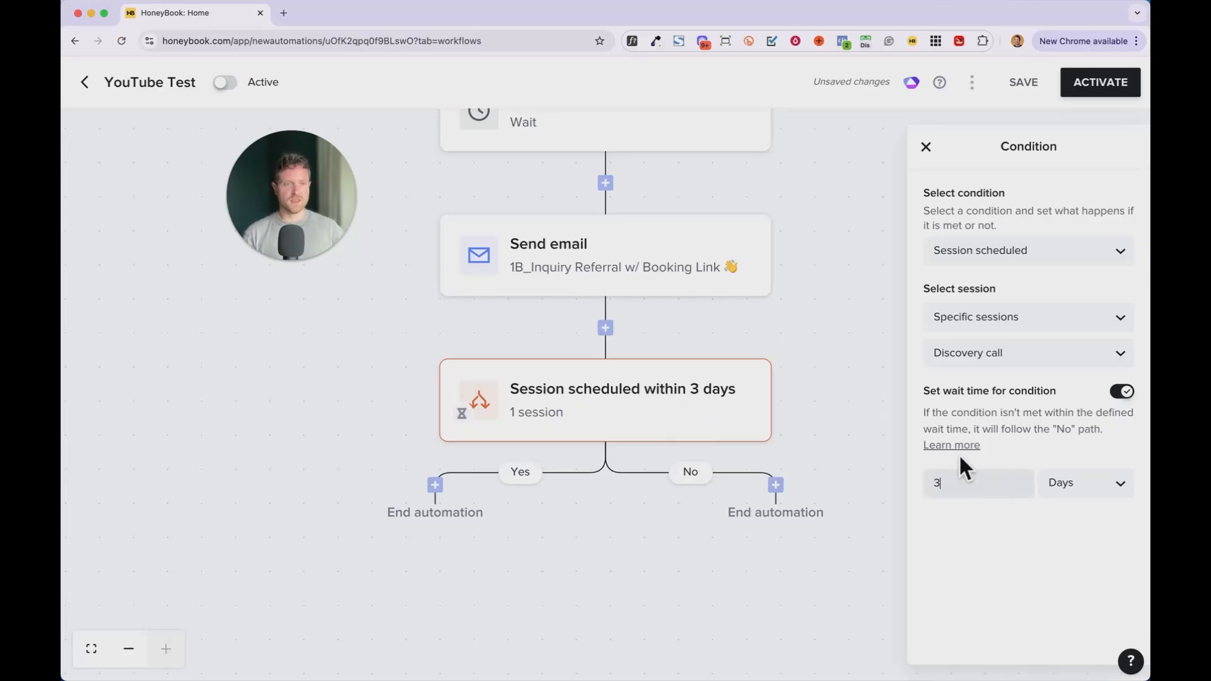
pyautogui.click(858, 359)
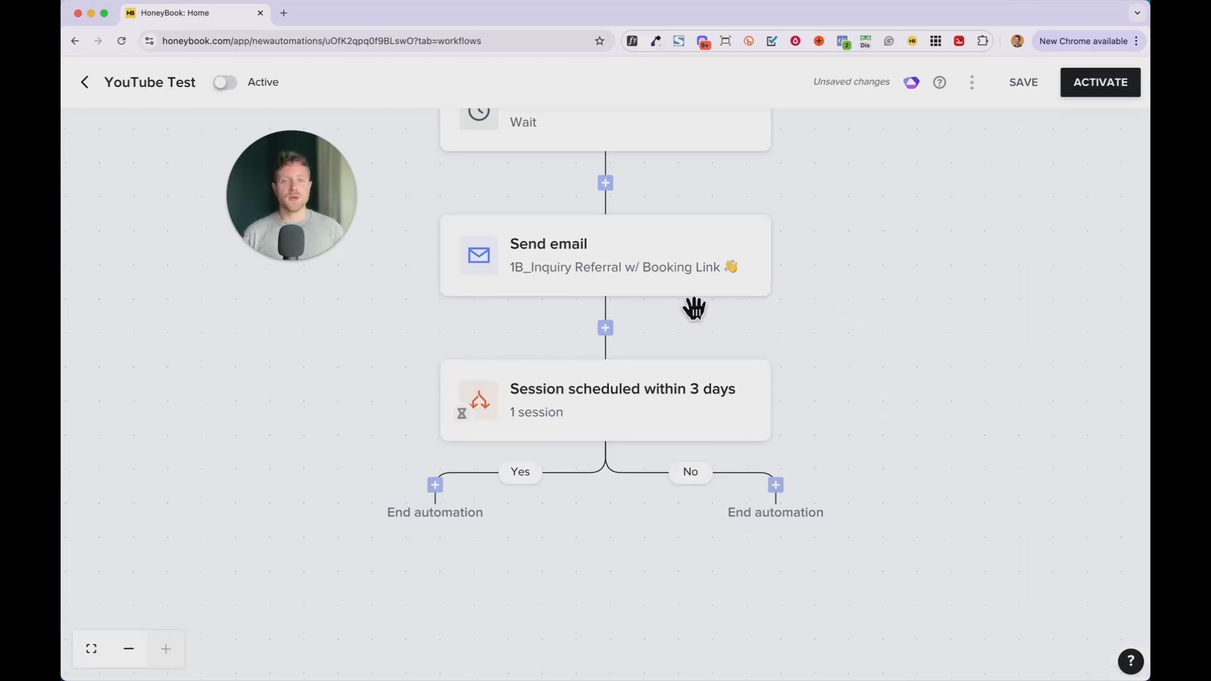
# - Add a Move pipeline stage action on the condition's Yes branch with Discovery call as the destination stage
pyautogui.click(435, 485)
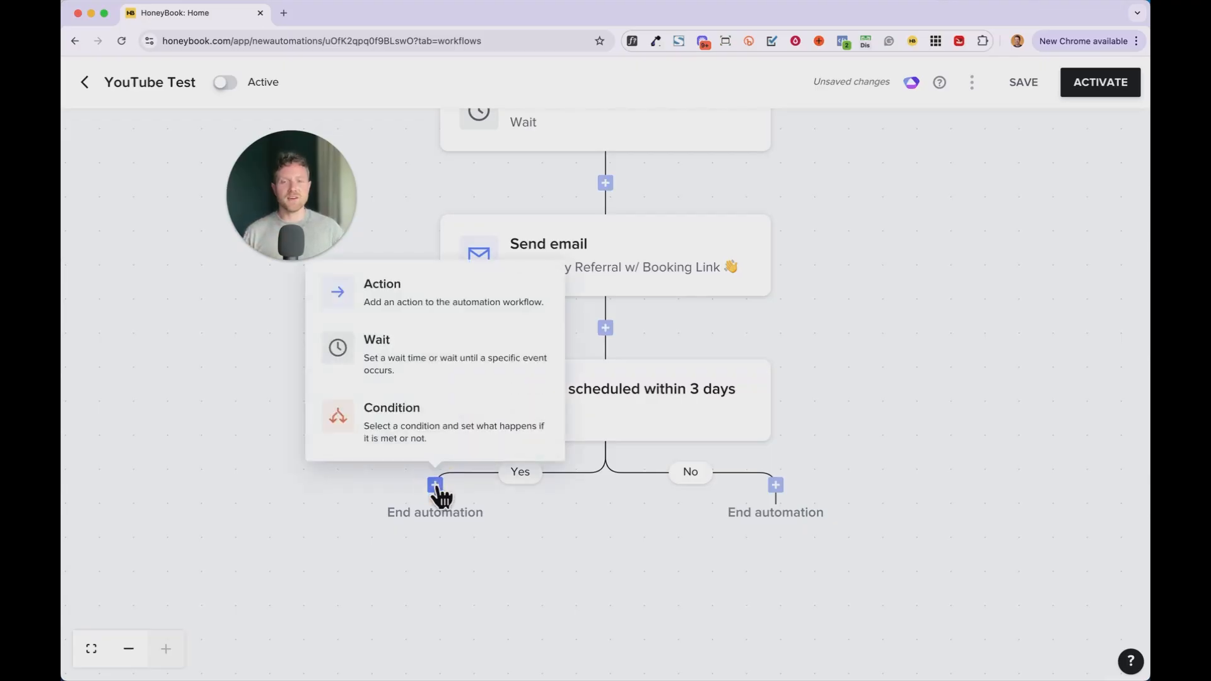
pyautogui.click(458, 296)
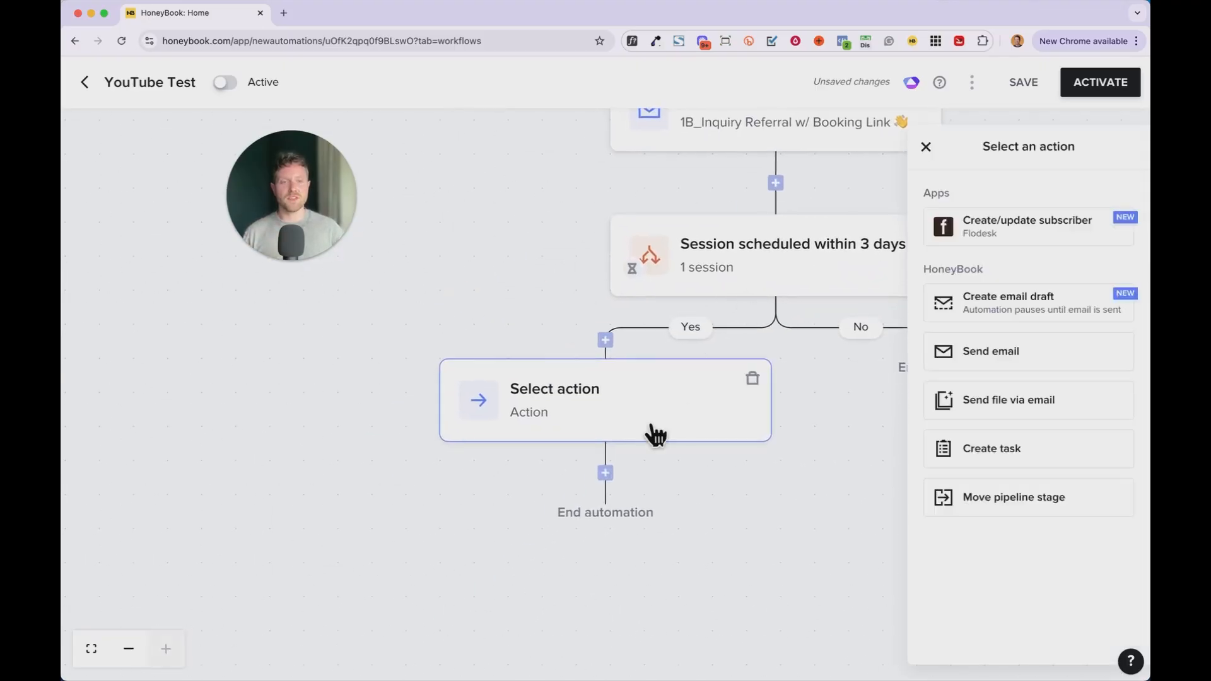
pyautogui.click(1023, 497)
pyautogui.click(1042, 299)
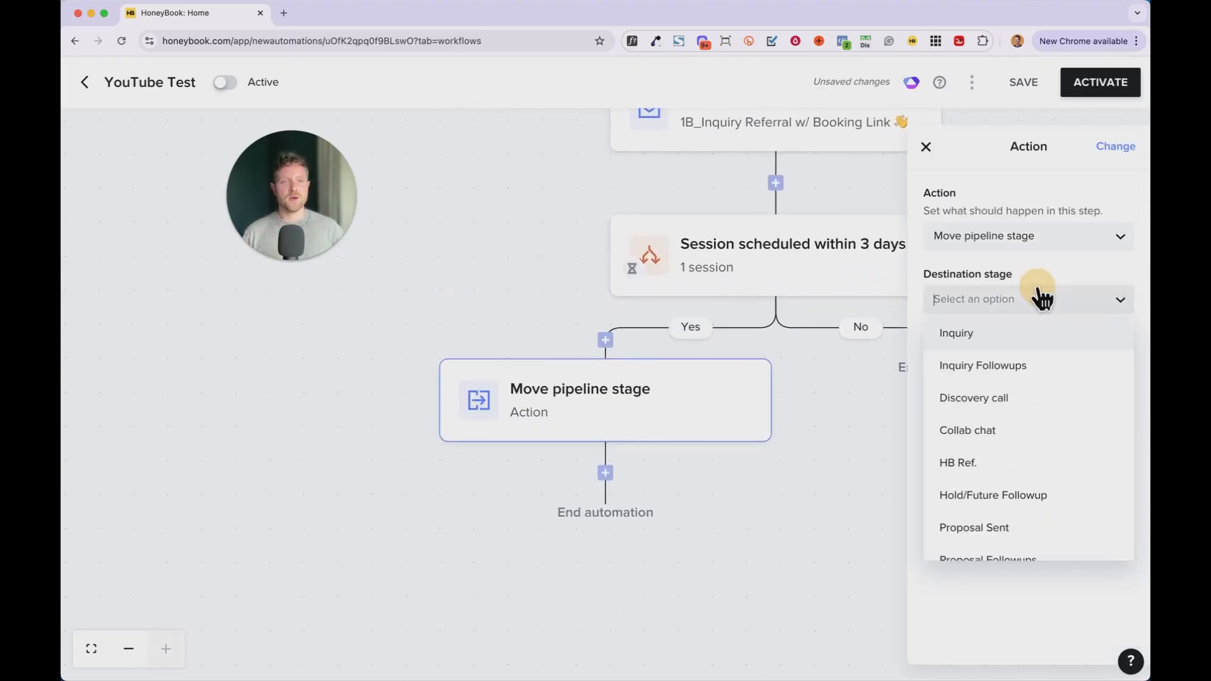
pyautogui.click(988, 407)
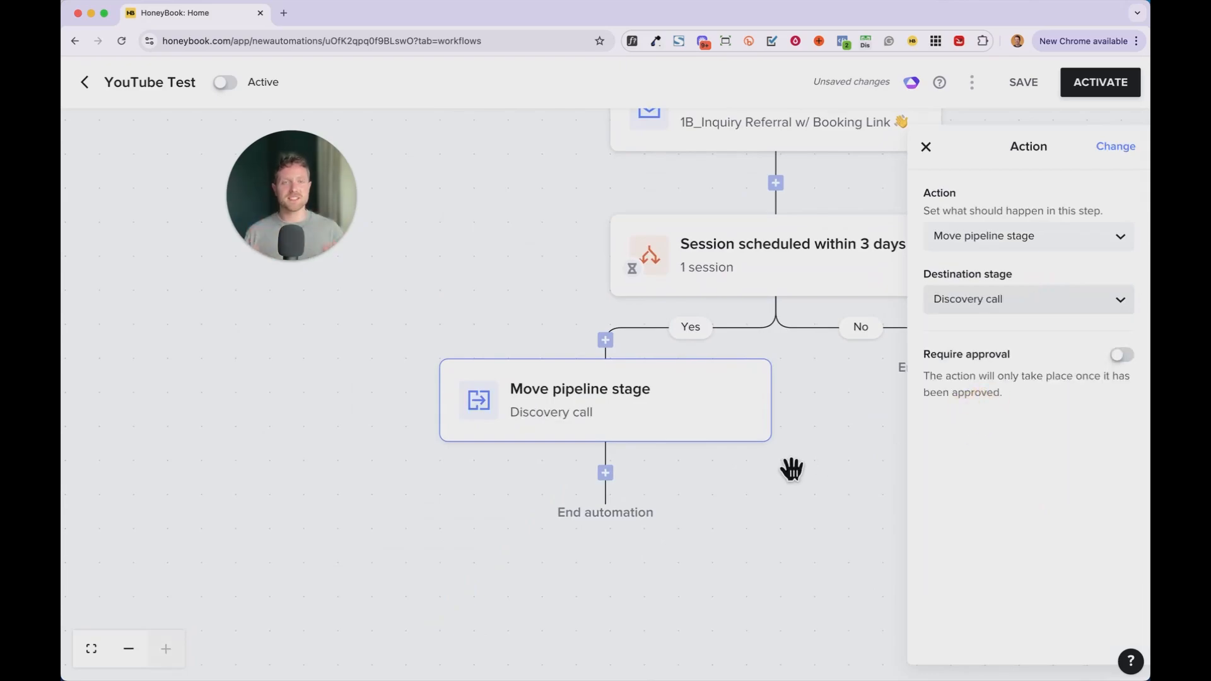
# - Add a Send email action on the condition's No branch using the 1F_Followup Check-in (Inquiry) email template
pyautogui.moveTo(820, 473); pyautogui.dragTo(574, 530)
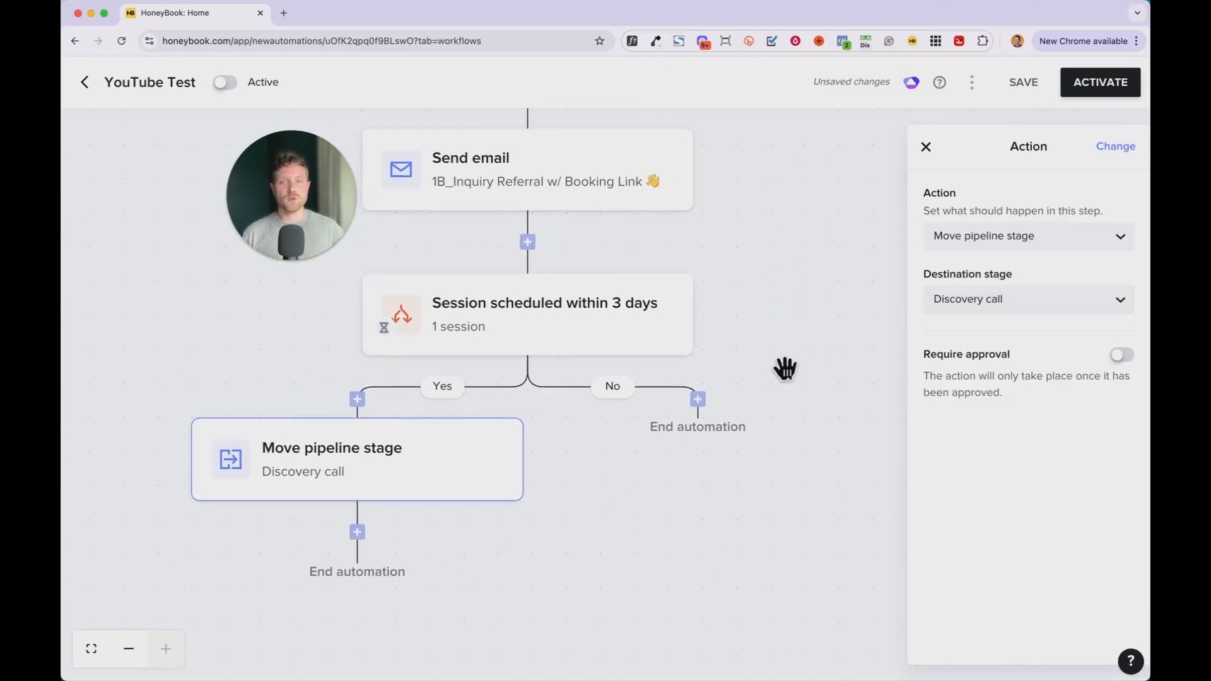
pyautogui.moveTo(784, 370); pyautogui.dragTo(805, 445)
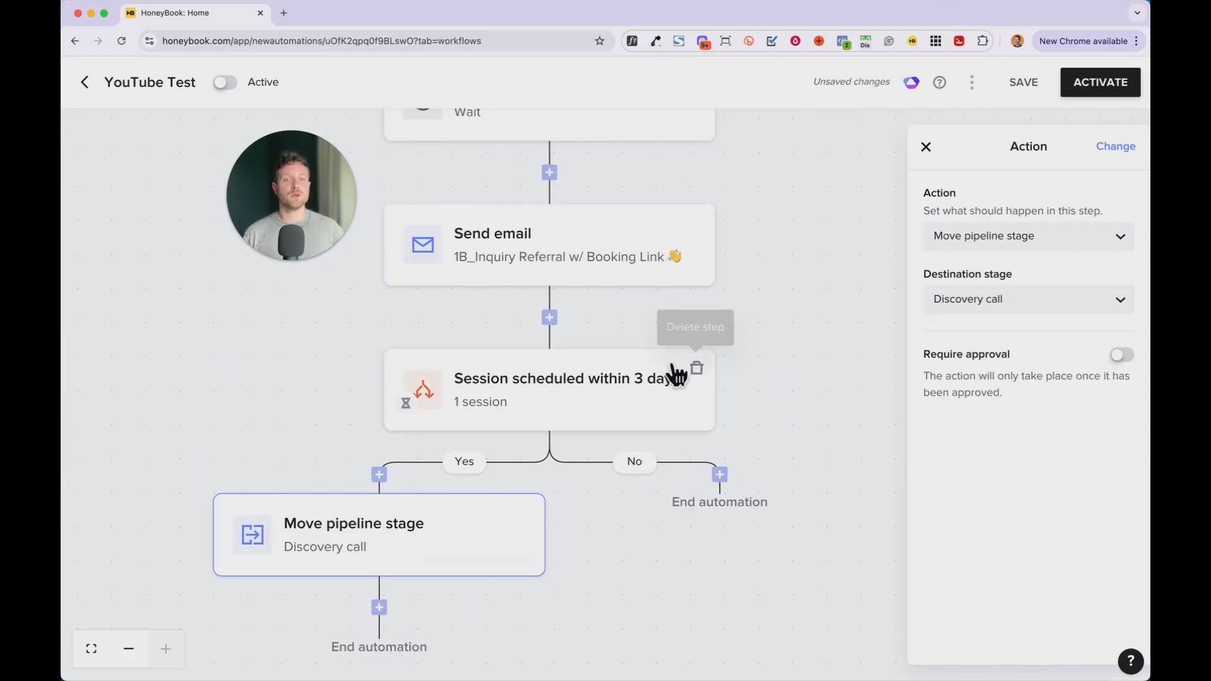
pyautogui.click(721, 476)
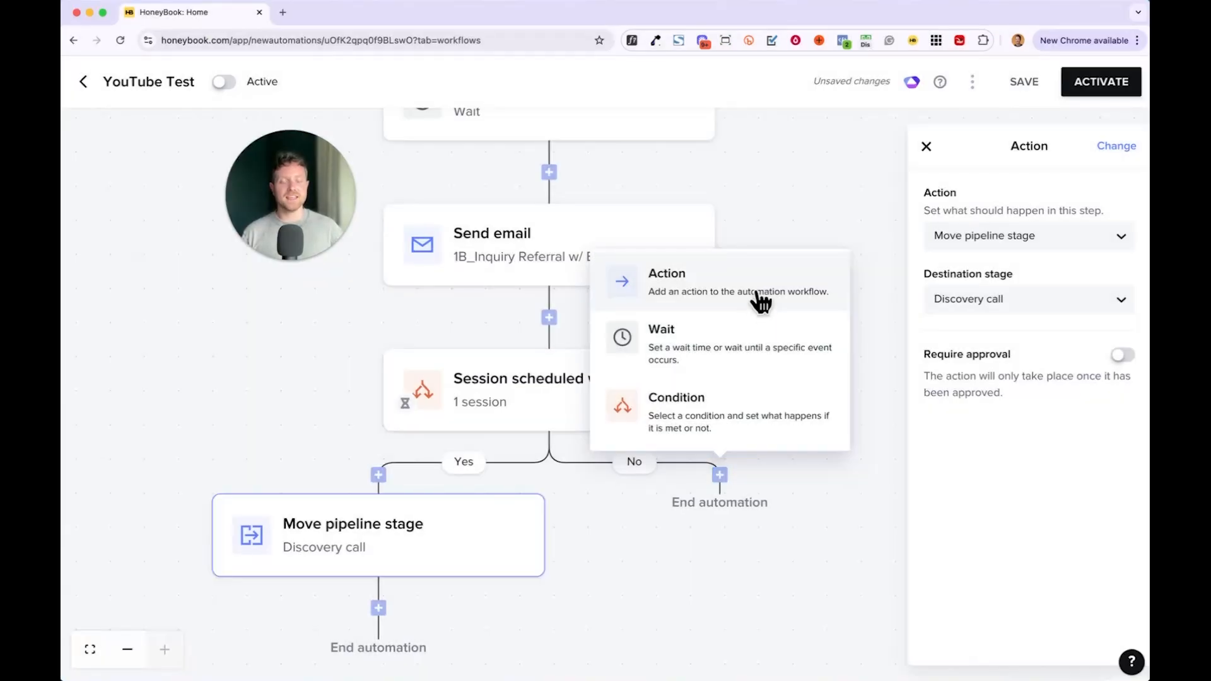
pyautogui.click(757, 297)
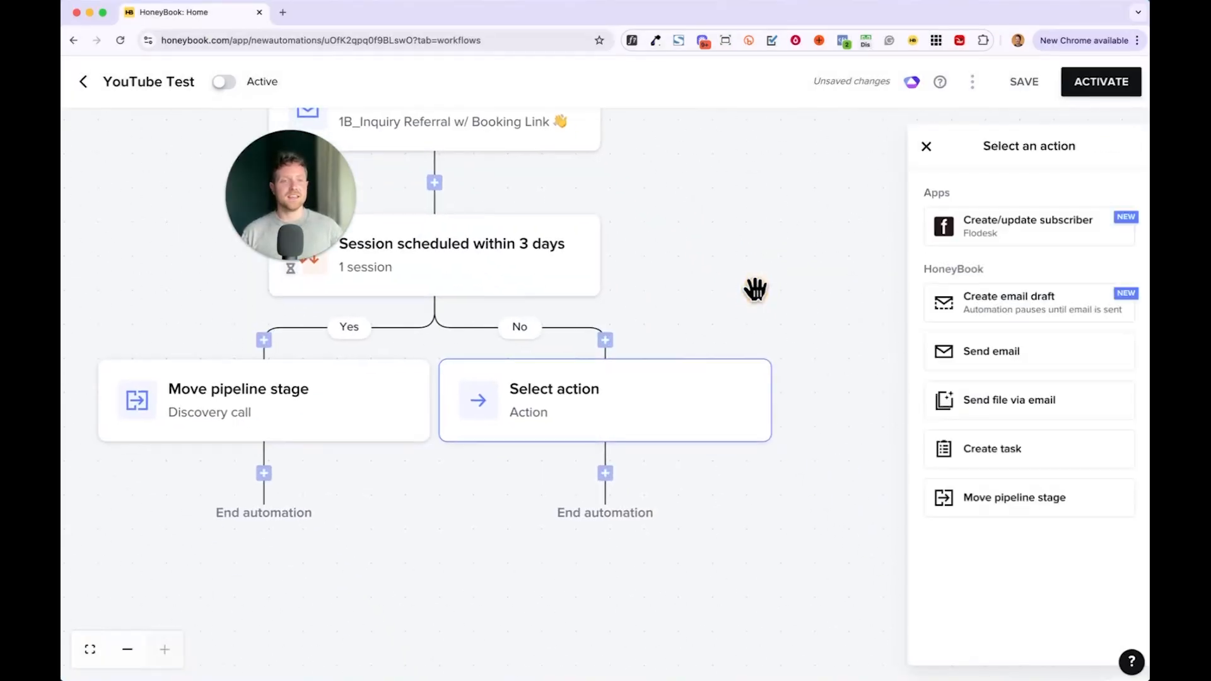
pyautogui.click(1035, 356)
pyautogui.click(1027, 360)
pyautogui.scroll(-3, 1028, 482)
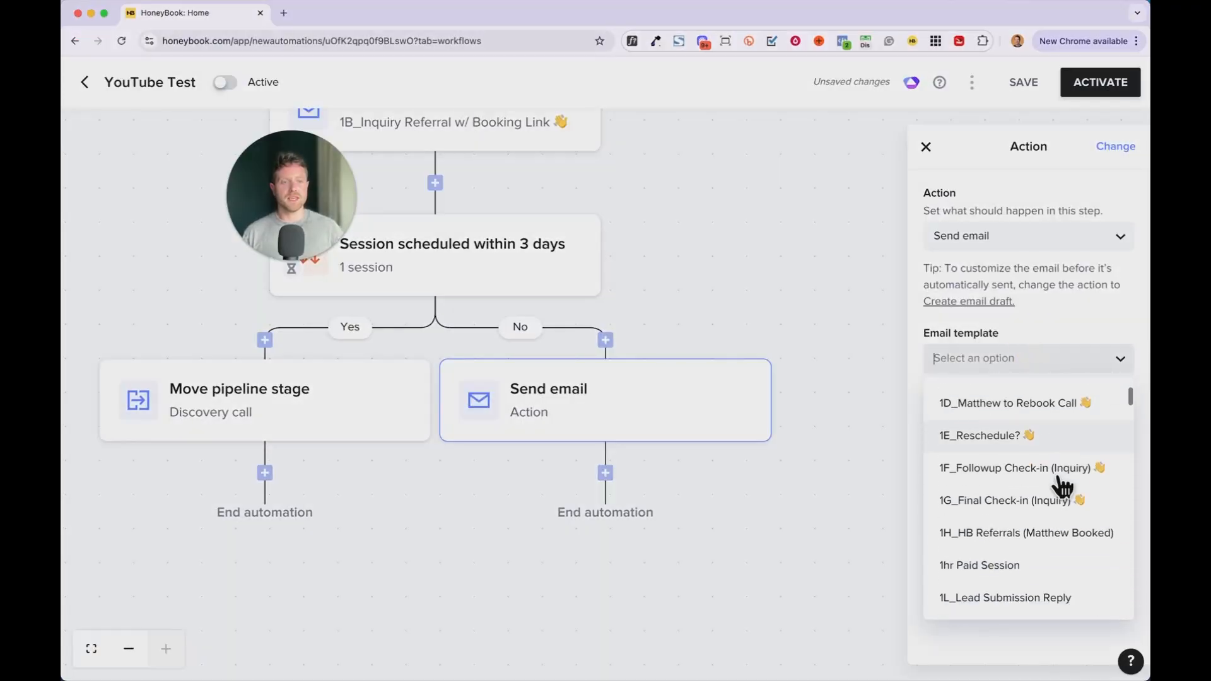
pyautogui.click(1033, 481)
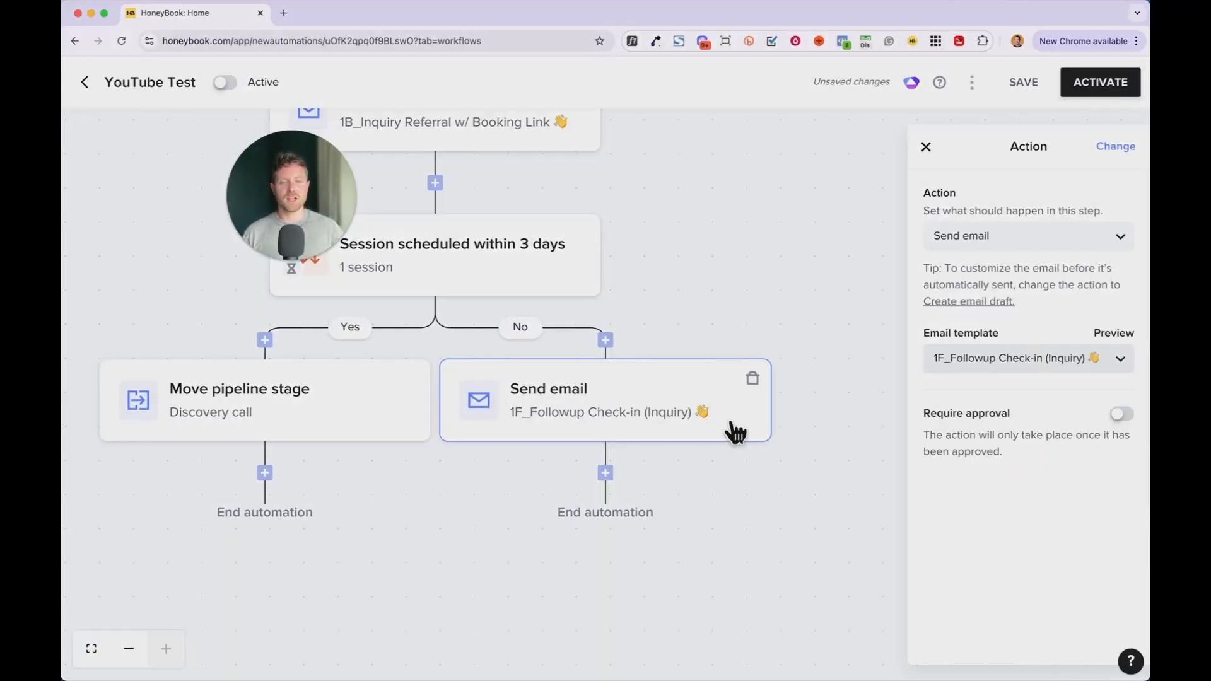
# - Add a 3-day wait after the follow-up check-in email on the No branch
pyautogui.click(606, 473)
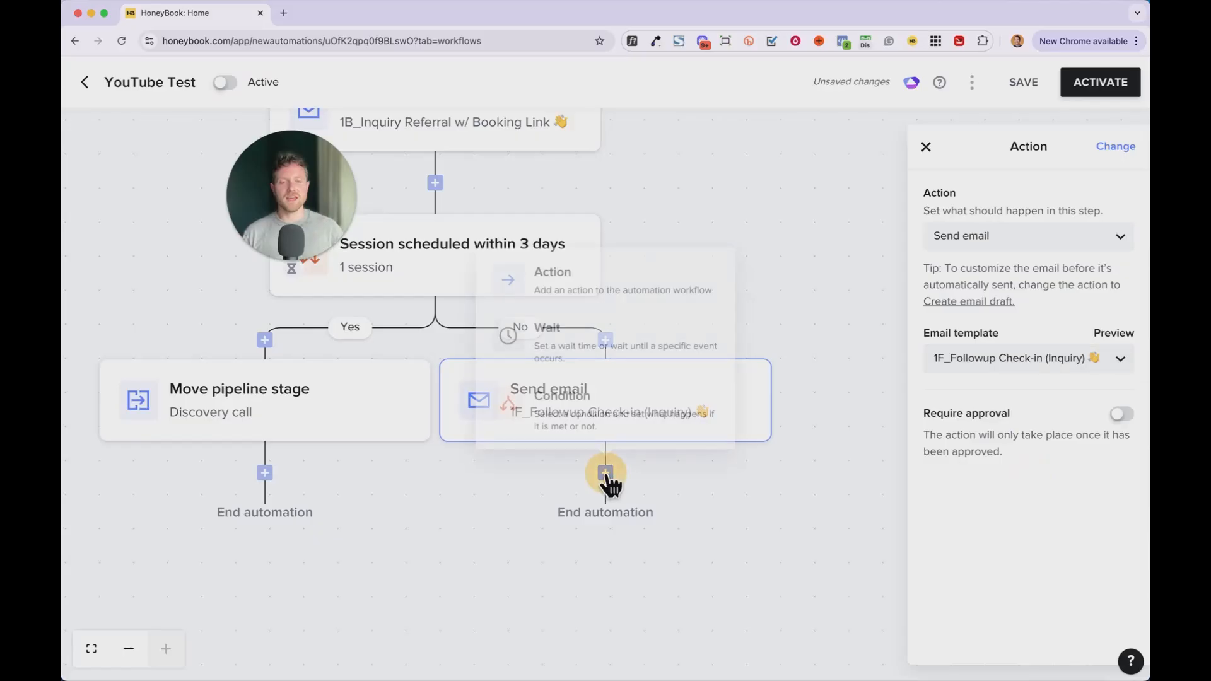
pyautogui.click(641, 330)
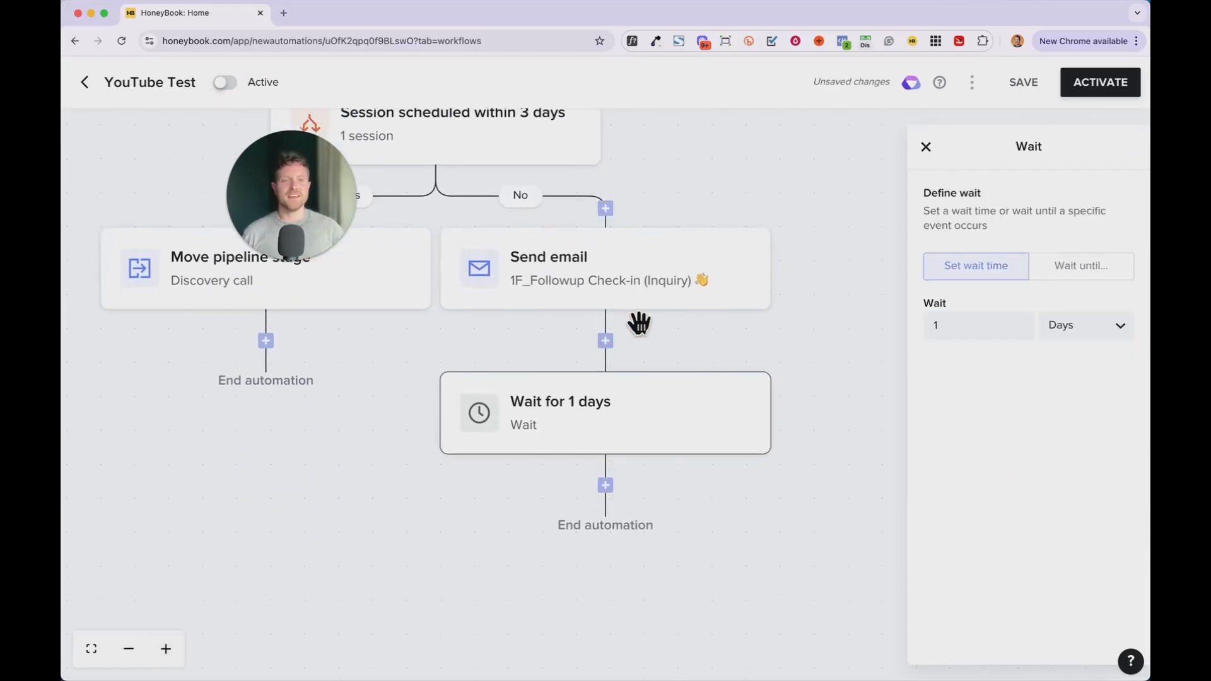
pyautogui.doubleClick(968, 326)
pyautogui.write('3')
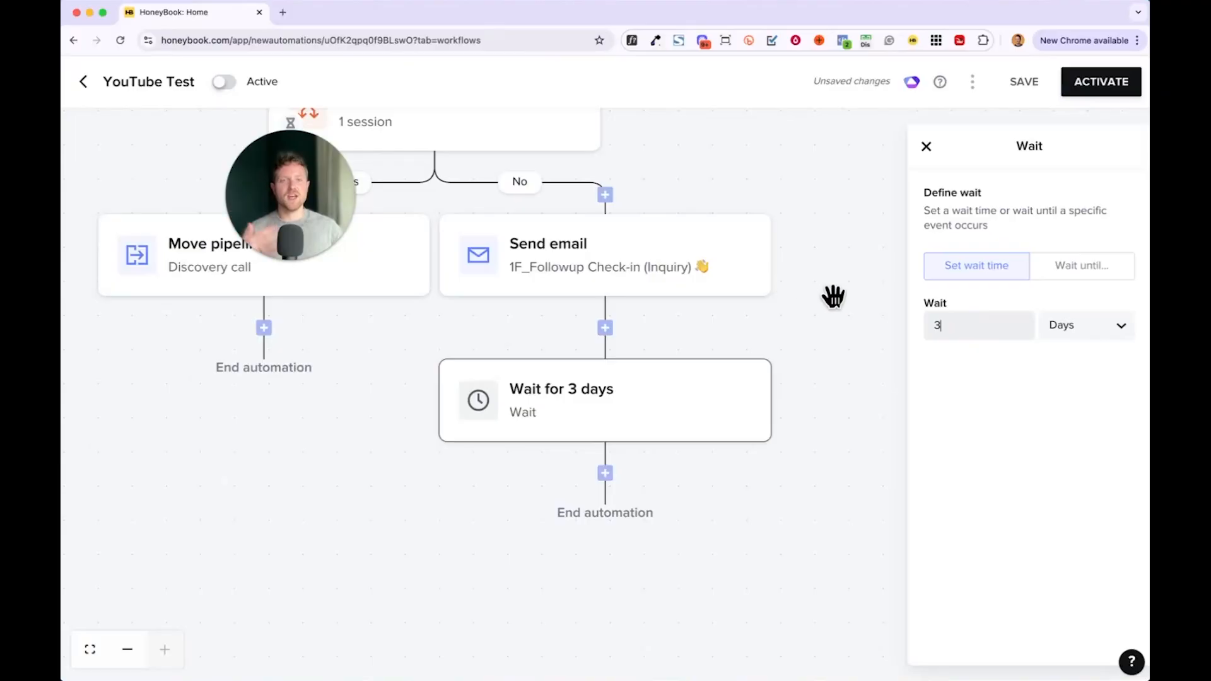
# - Review the workflow from the two condition branches back up to the Lead form submitted trigger
pyautogui.moveTo(833, 292); pyautogui.dragTo(849, 323)
pyautogui.moveTo(849, 323); pyautogui.dragTo(860, 370)
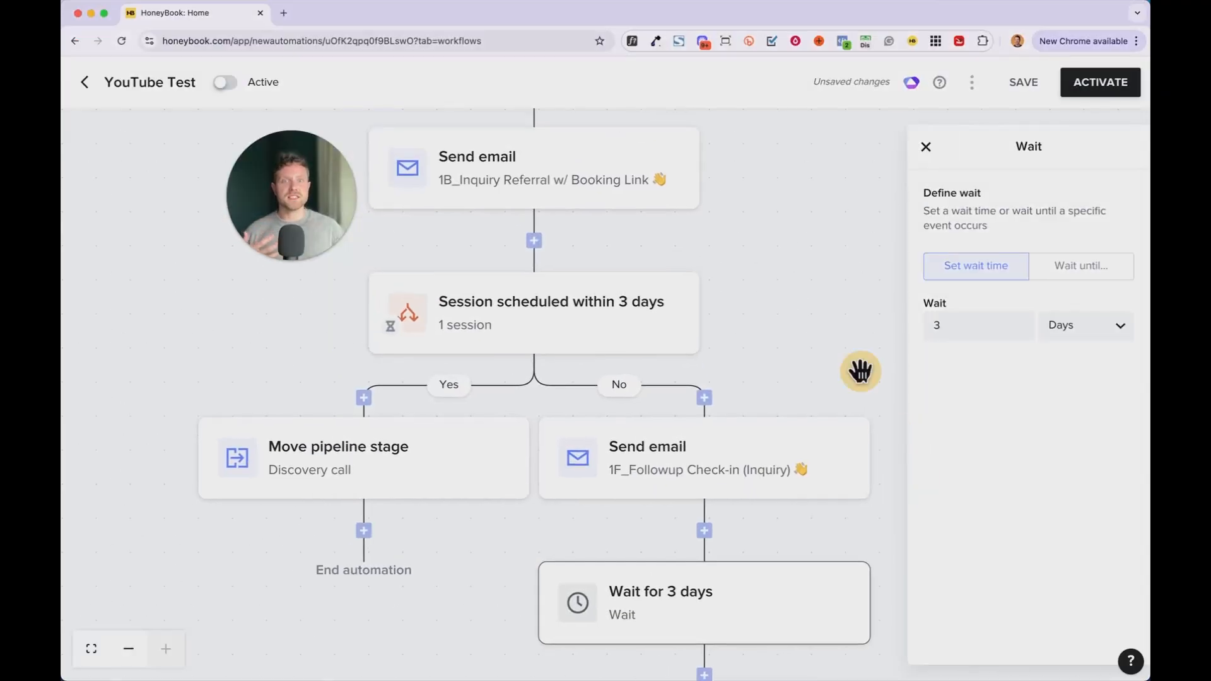
pyautogui.moveTo(801, 288); pyautogui.dragTo(821, 363)
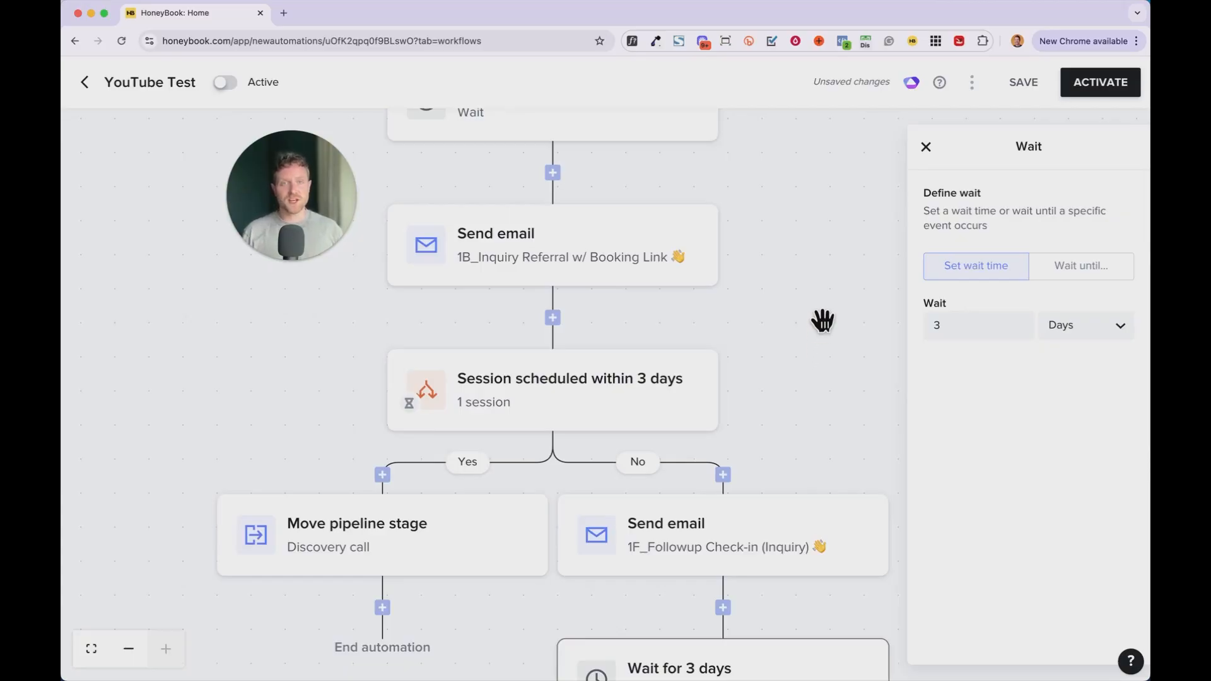
pyautogui.moveTo(819, 322); pyautogui.dragTo(826, 374)
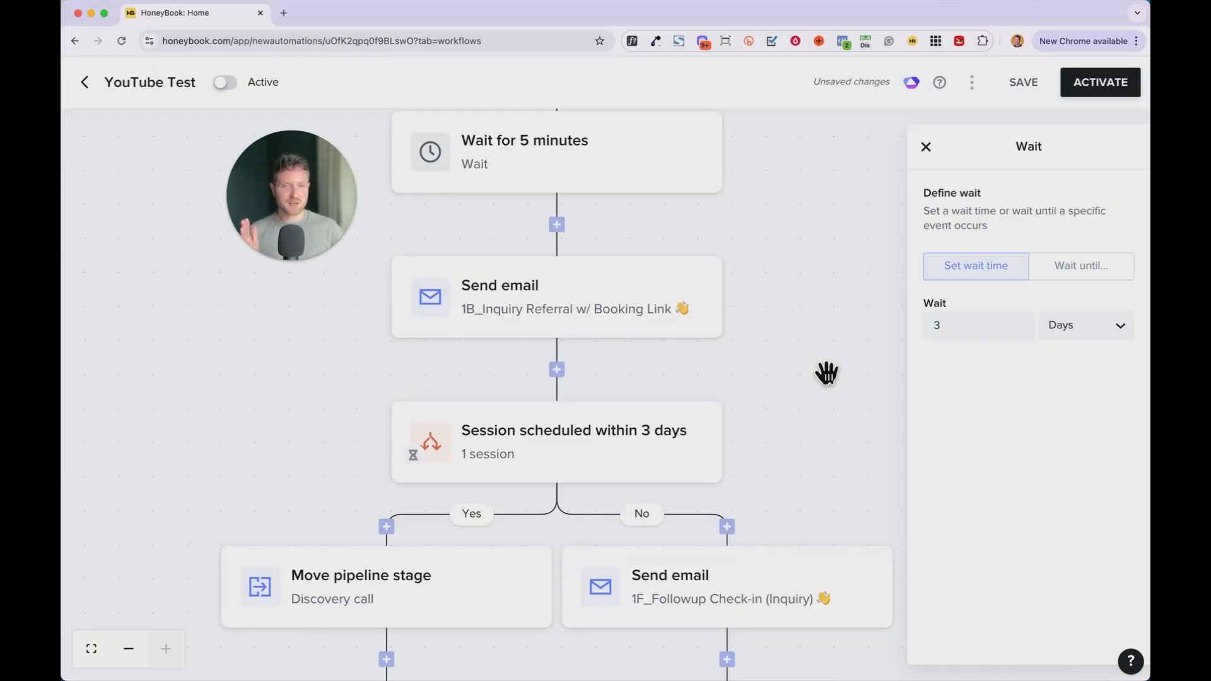
pyautogui.moveTo(851, 265); pyautogui.dragTo(852, 373)
pyautogui.moveTo(864, 292); pyautogui.dragTo(864, 459)
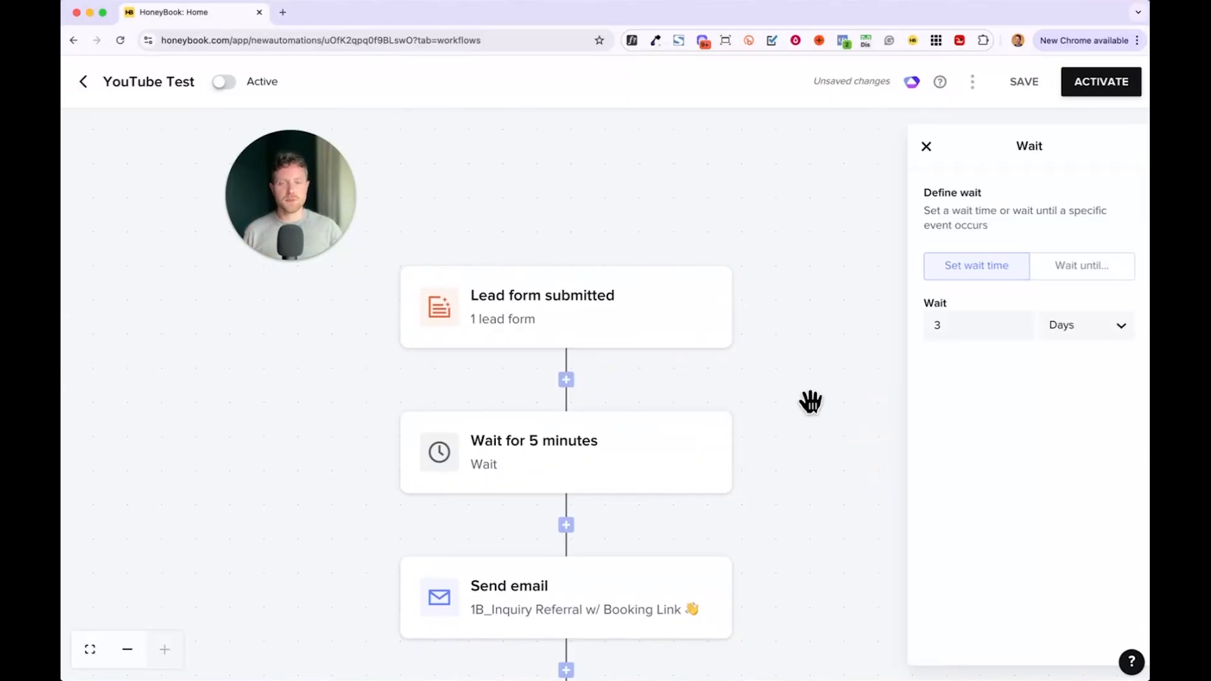